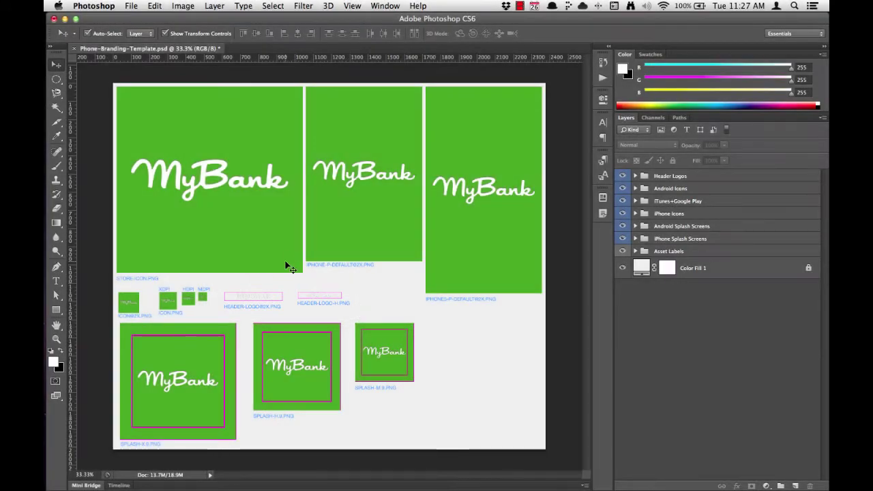
Step: Select the MyBank logo on the store icon artboard to locate its MyBank-New-Logo layer
left_click(222, 177)
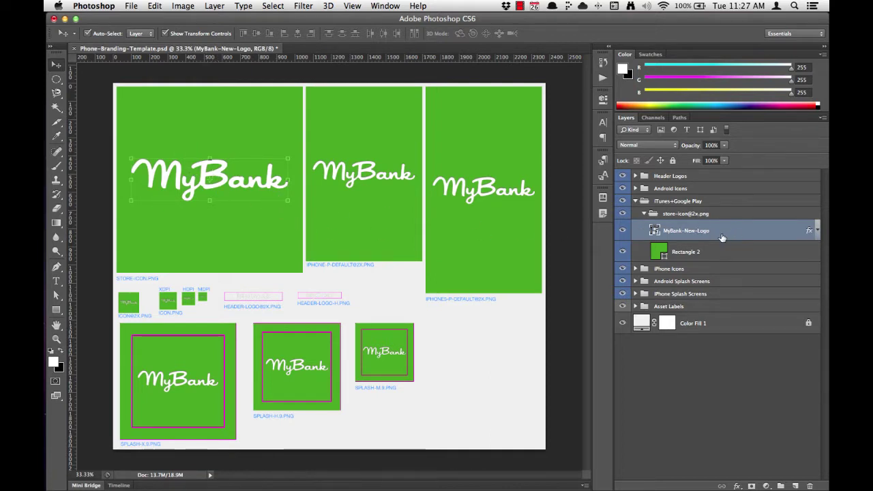
Step: Duplicate MyBank-New-Logo with Cmd+J and move the copy to the top of Header Logos
key("super+j")
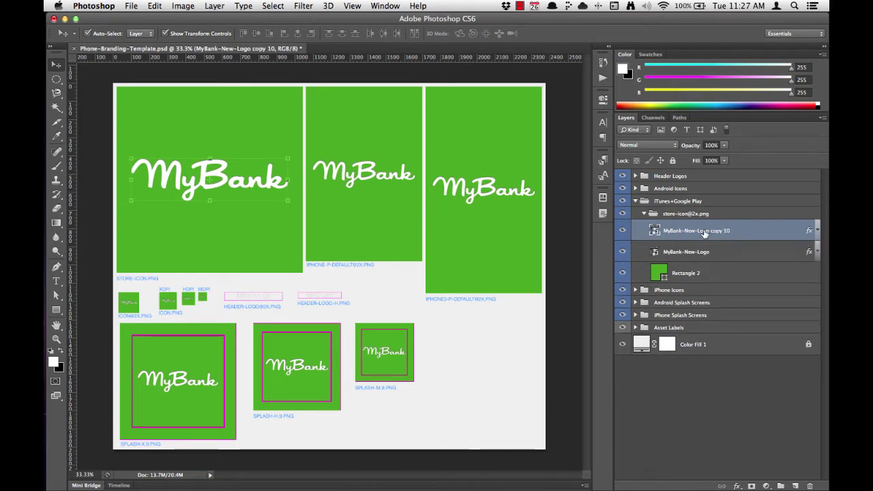
left_click_drag(702, 231, 680, 175)
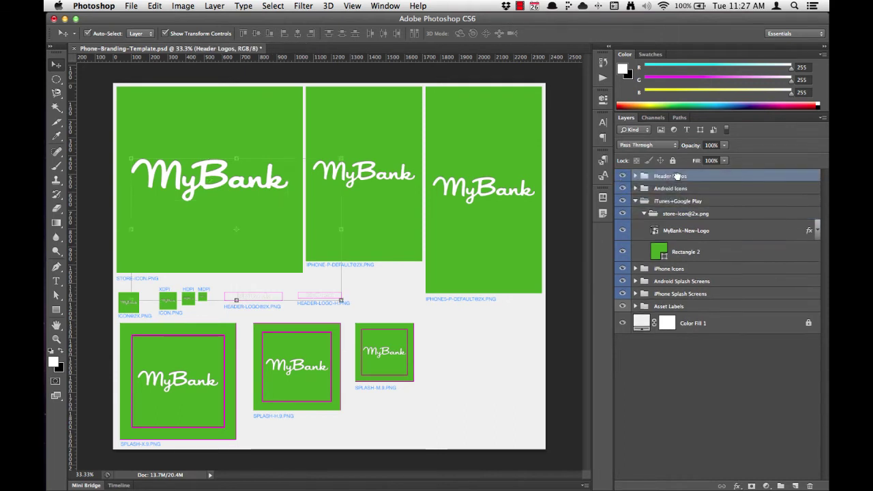
left_click(635, 176)
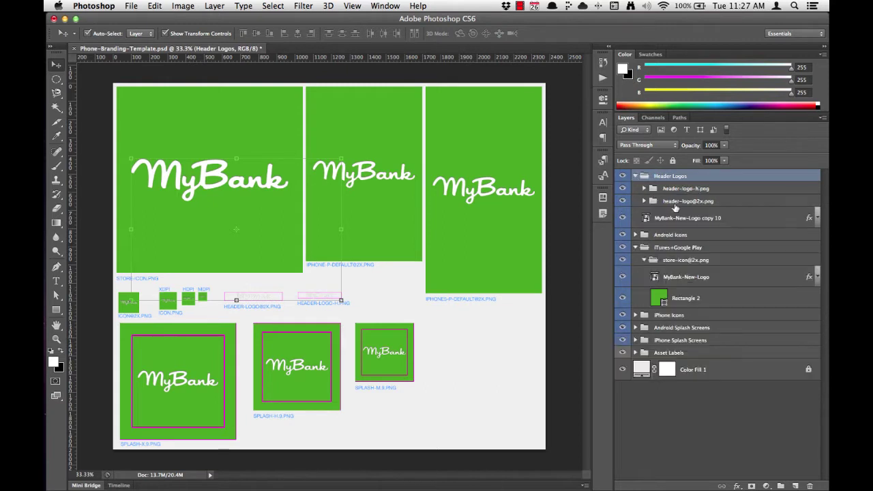
left_click(688, 222)
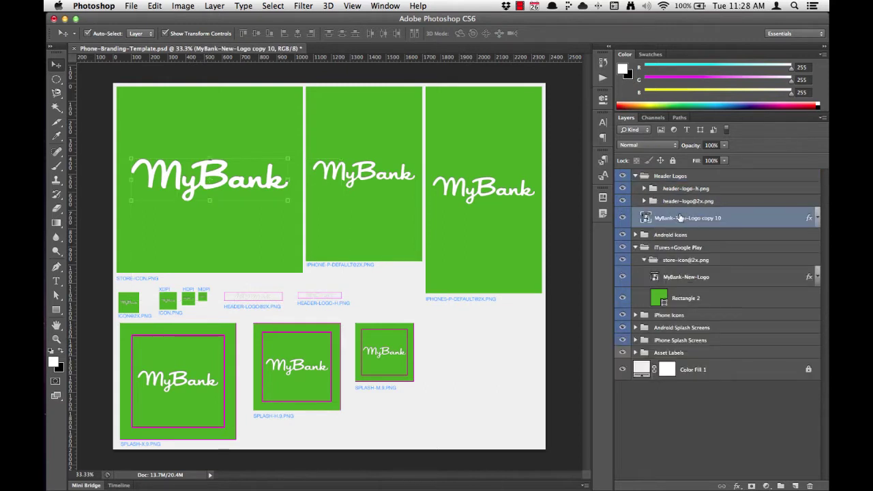
left_click_drag(679, 217, 681, 185)
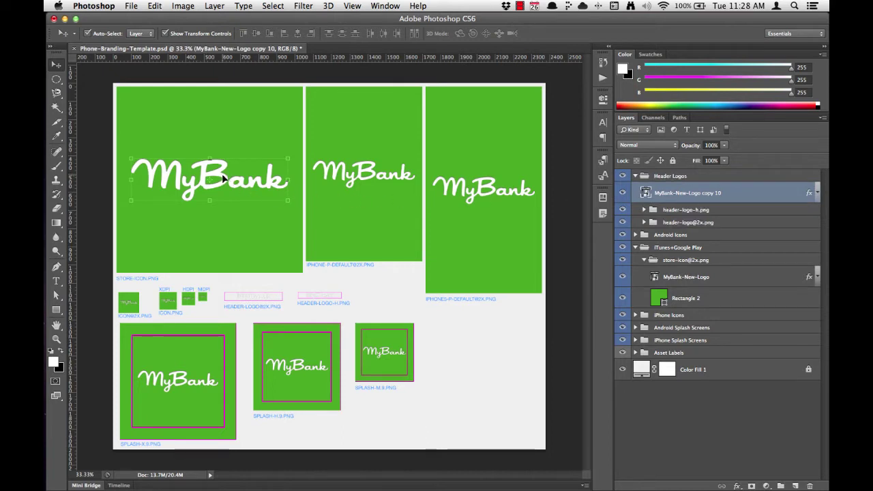
left_click_drag(223, 177, 311, 301)
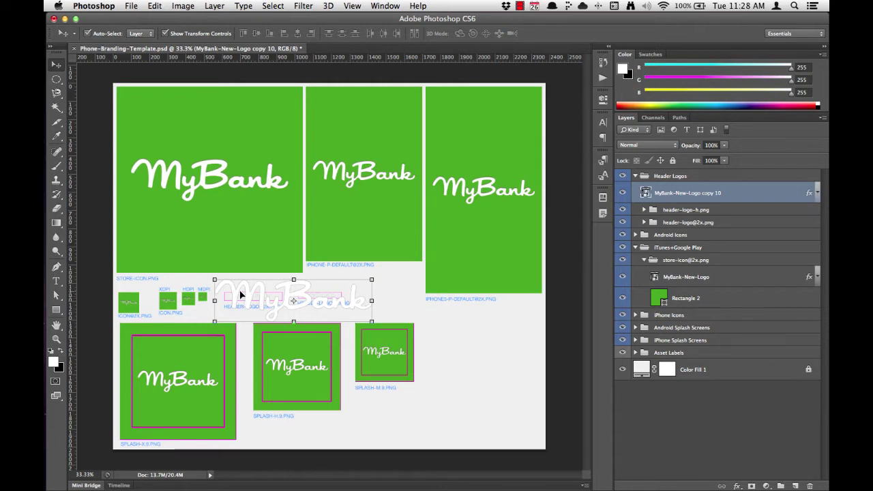
scroll(240, 297, "up", 5)
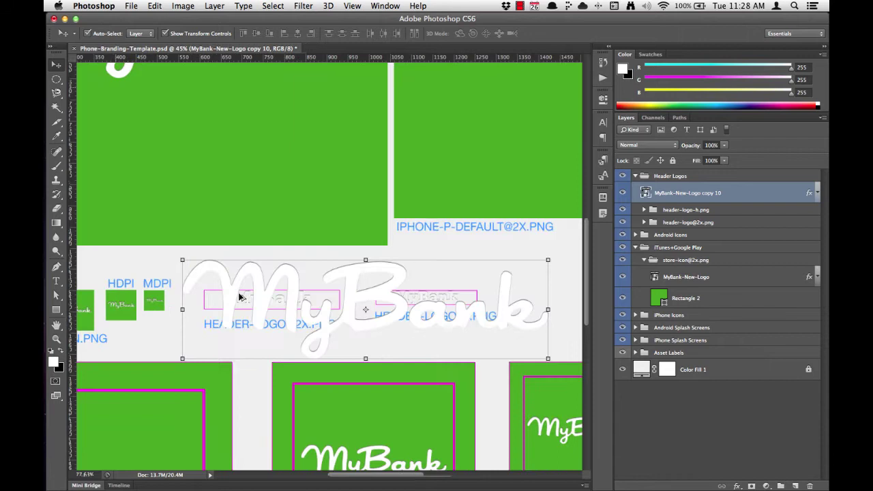
scroll(338, 309, "down", 4)
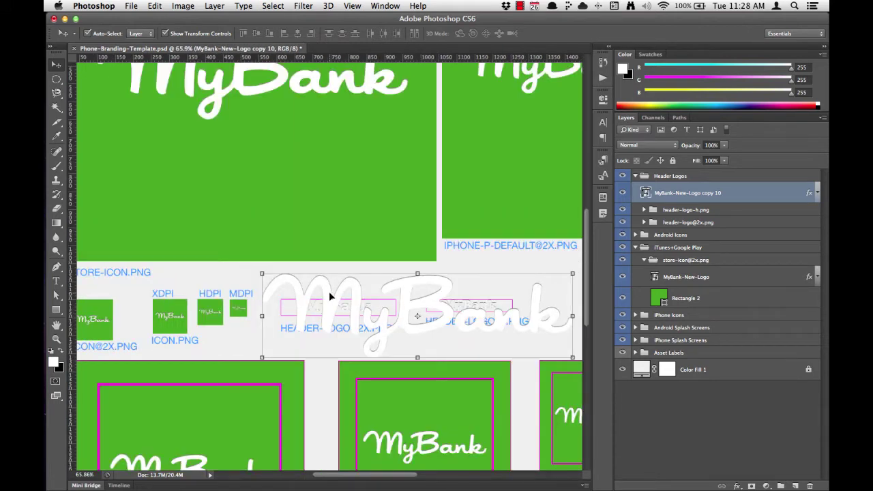
scroll(330, 297, "right", 5)
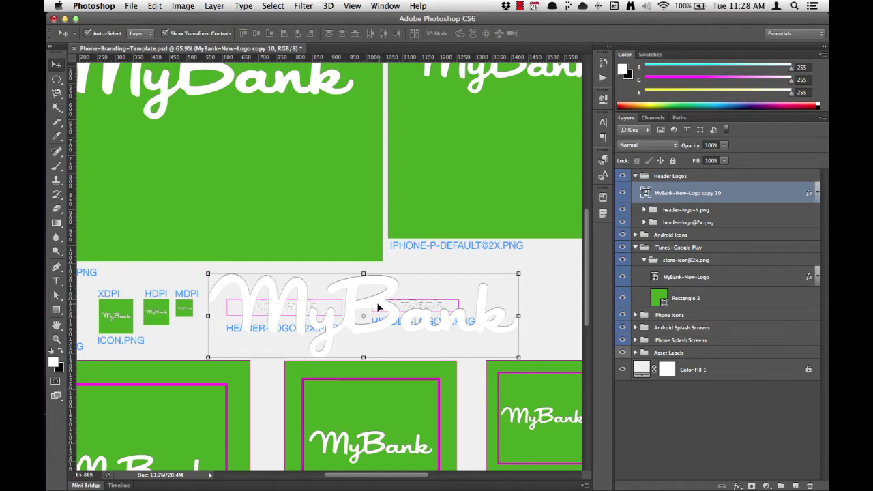
left_click_drag(379, 307, 312, 296)
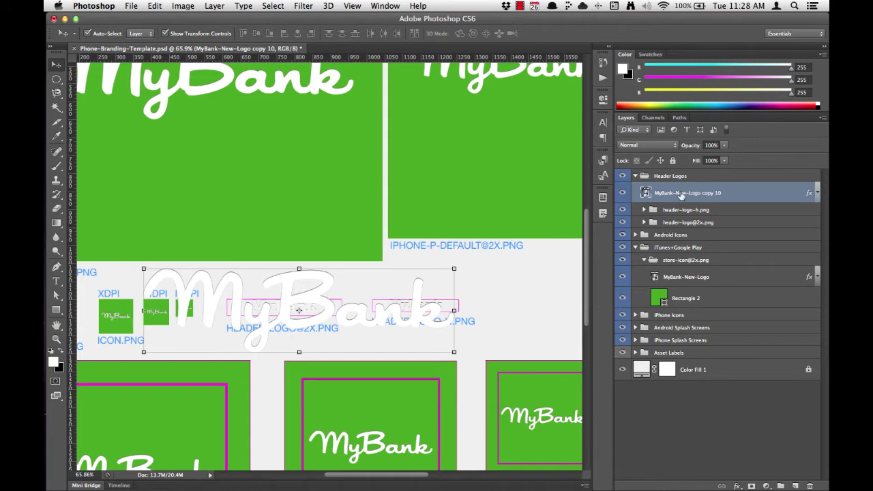
left_click(685, 223)
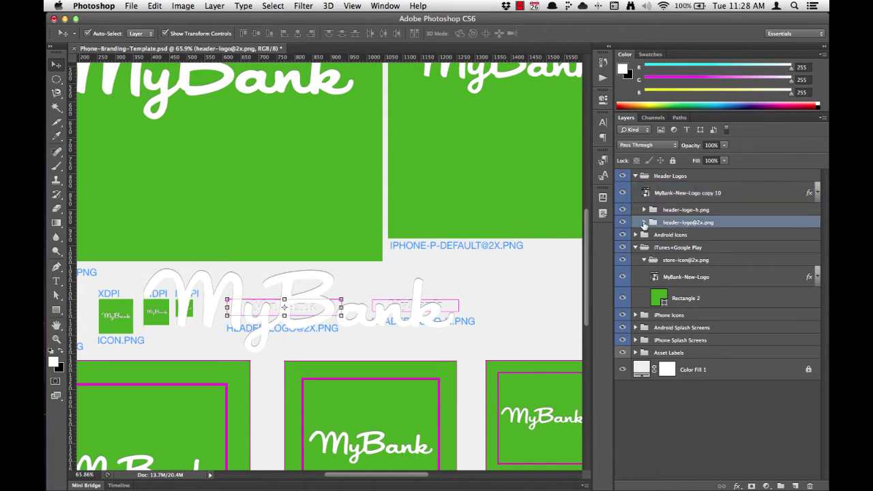
left_click(644, 222)
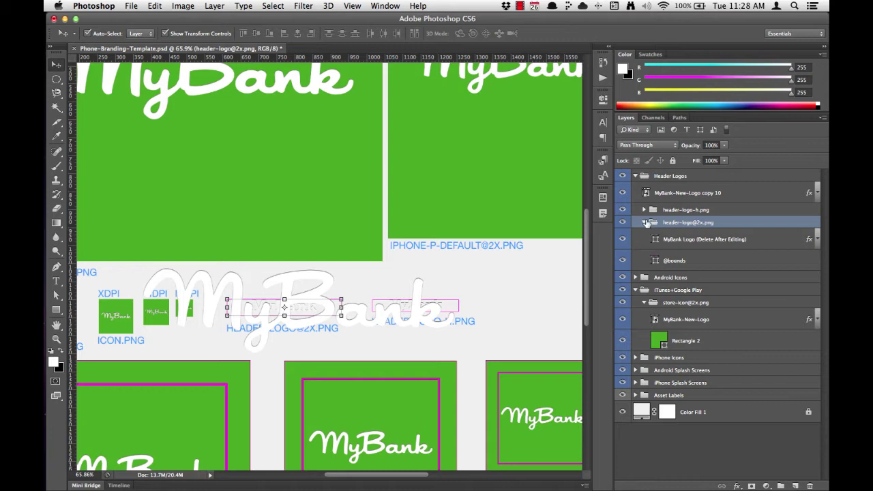
left_click(693, 195)
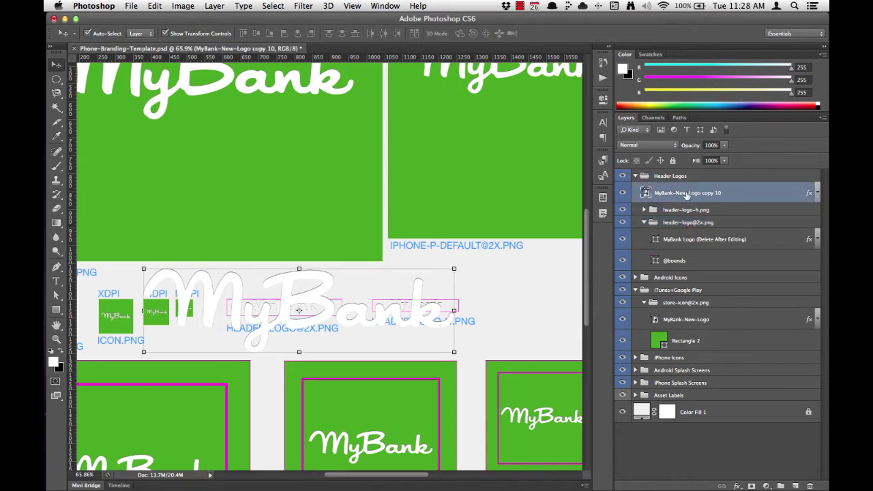
left_click_drag(686, 195, 693, 230)
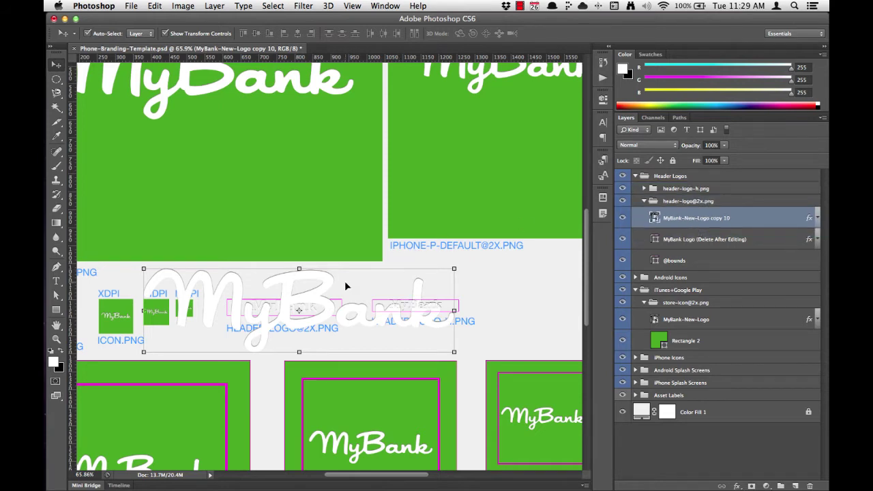
Step: Scale the logo copy down to about 43% over the grey placeholder logo
left_click(453, 269)
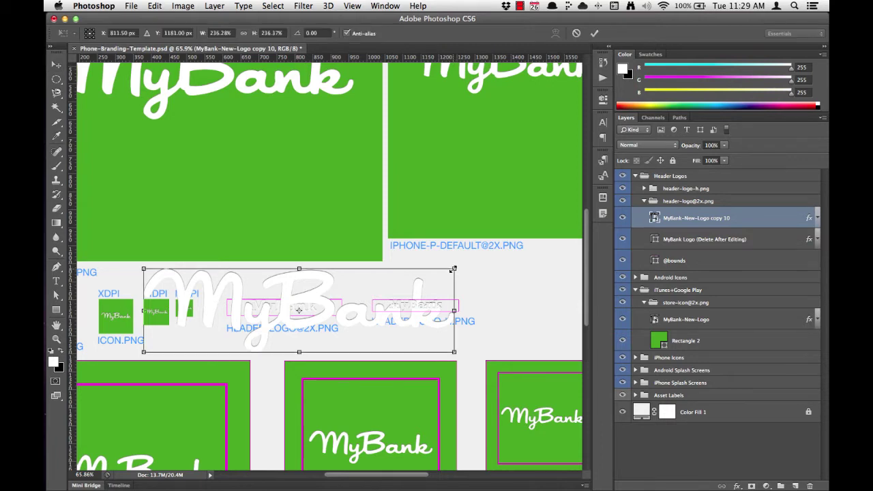
left_click_drag(453, 269, 332, 319)
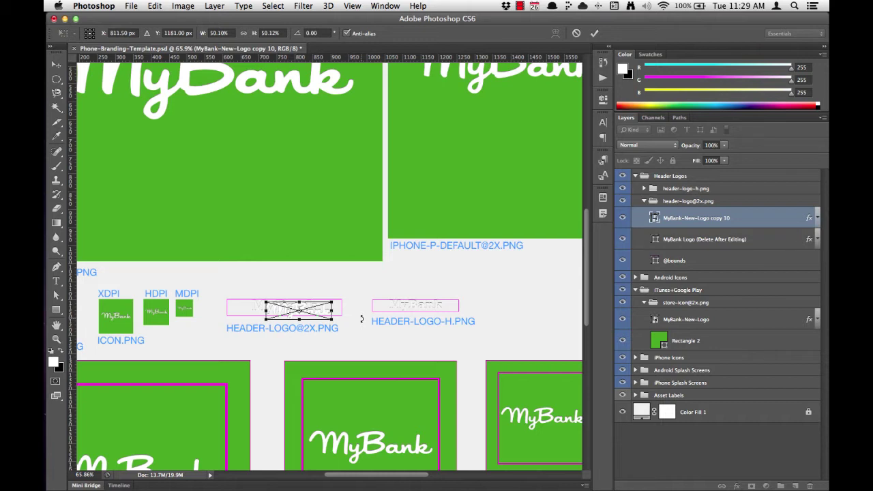
key("Return")
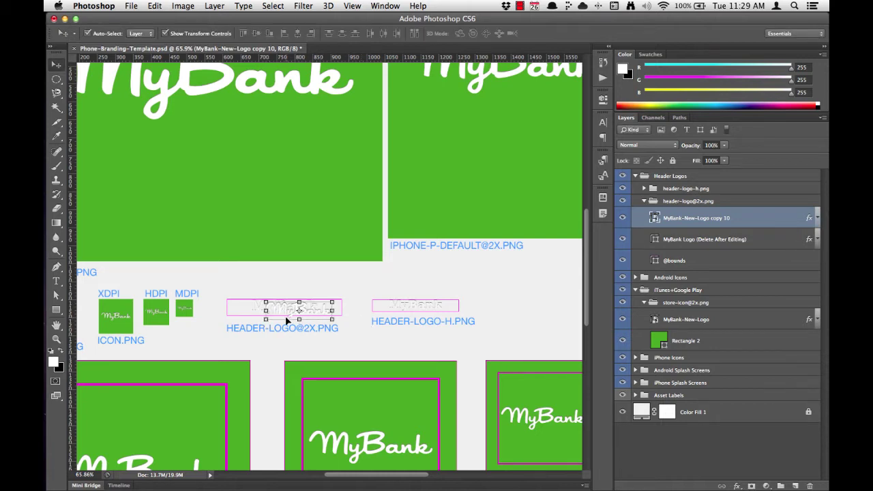
scroll(282, 315, "up", 6)
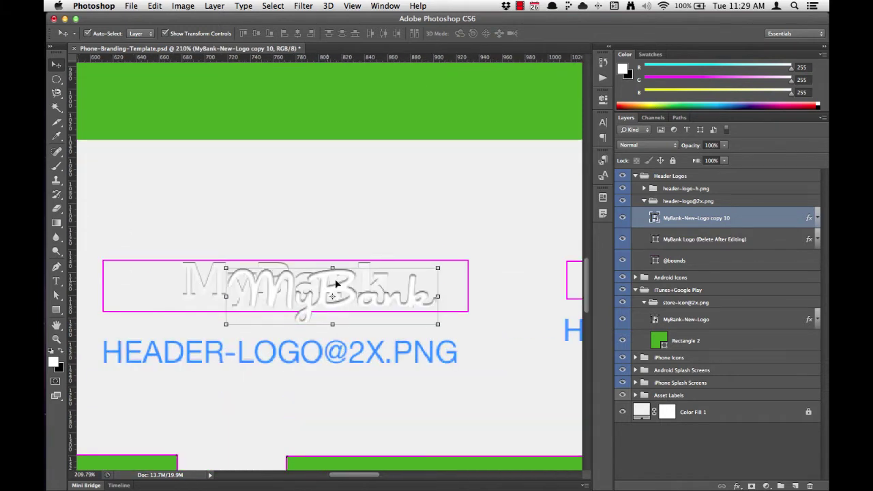
left_click_drag(290, 284, 255, 278)
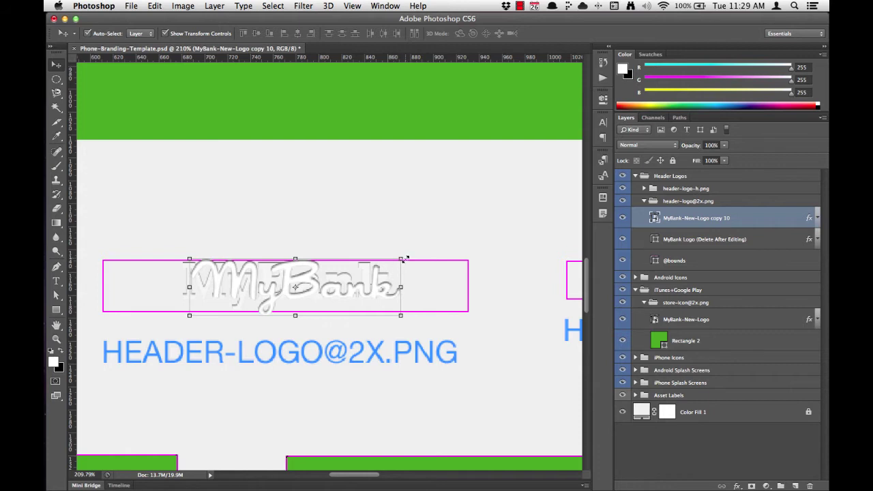
left_click_drag(401, 257, 383, 276)
key("Return")
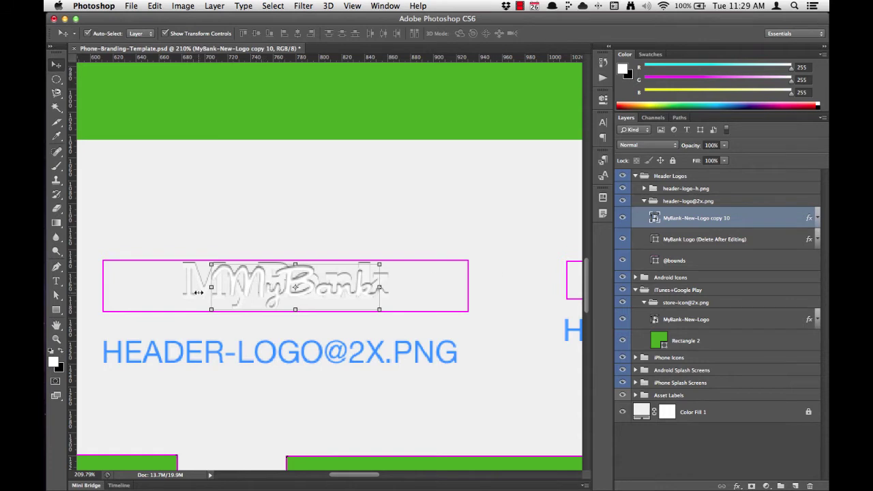
Step: Delete the old placeholder logo and nudge the new logo slightly left
left_click(717, 242)
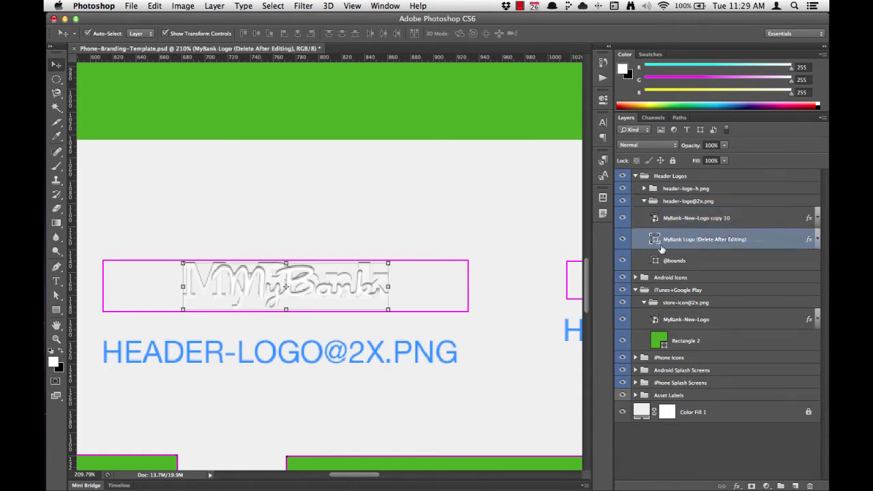
key("Delete")
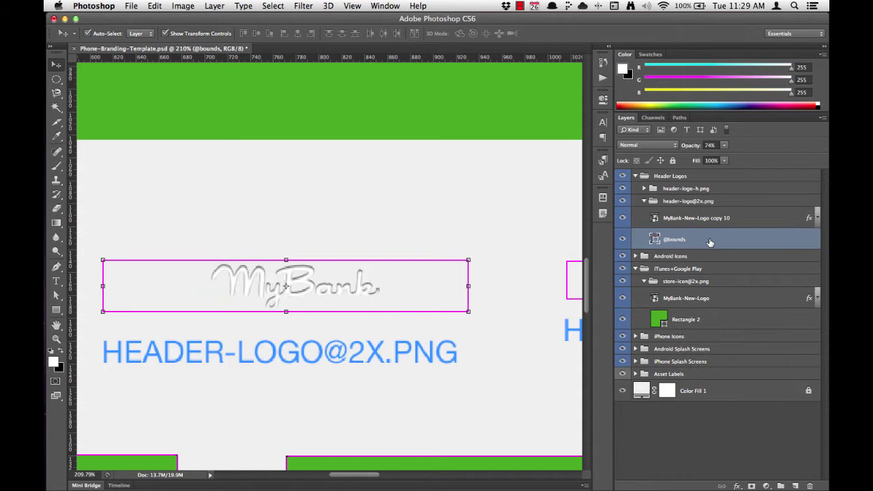
left_click(342, 285)
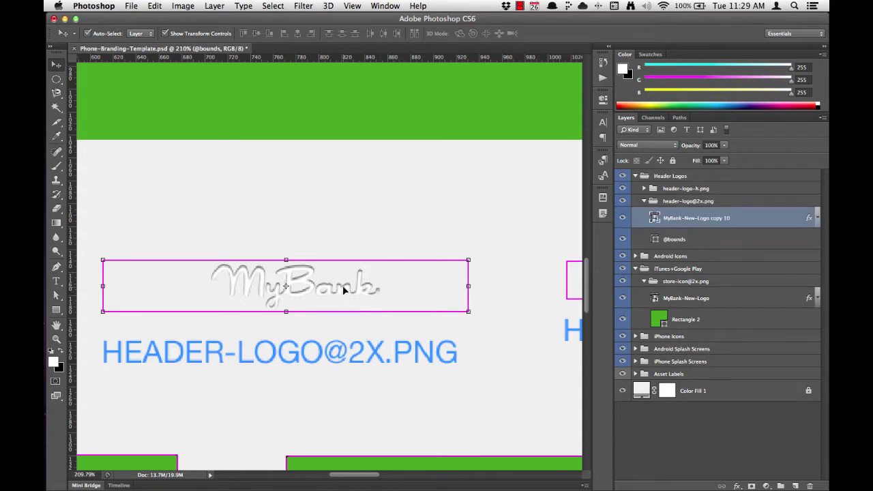
left_click_drag(304, 282, 298, 282)
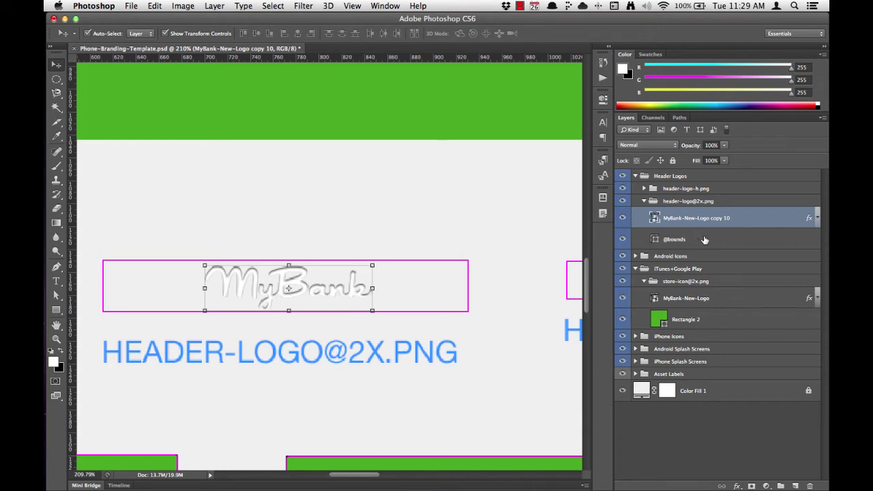
left_click(724, 237, "shift")
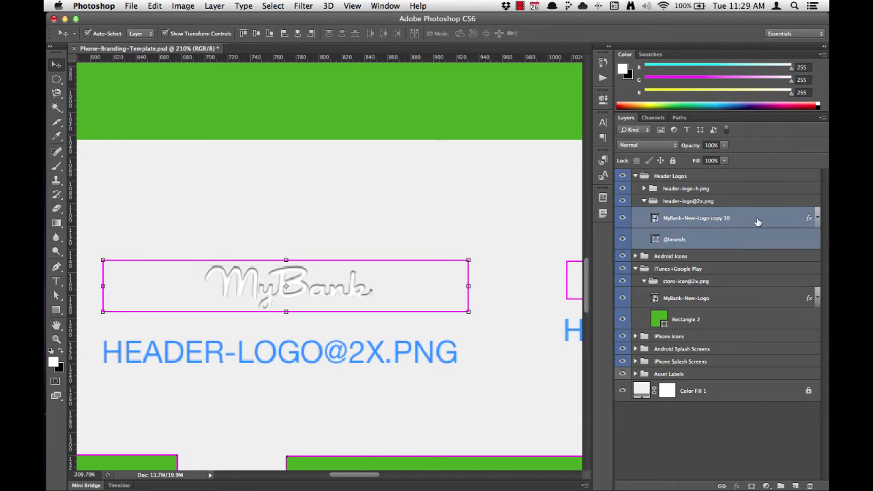
left_click(261, 37)
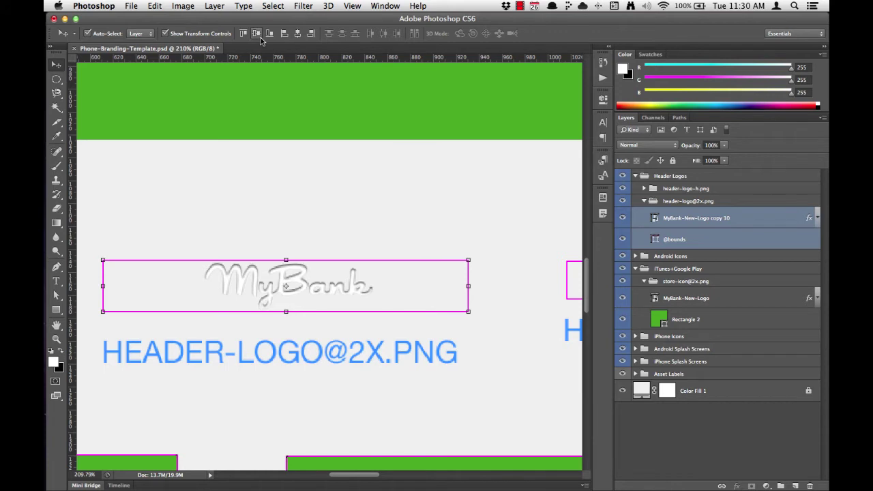
left_click(296, 33)
left_click(393, 230)
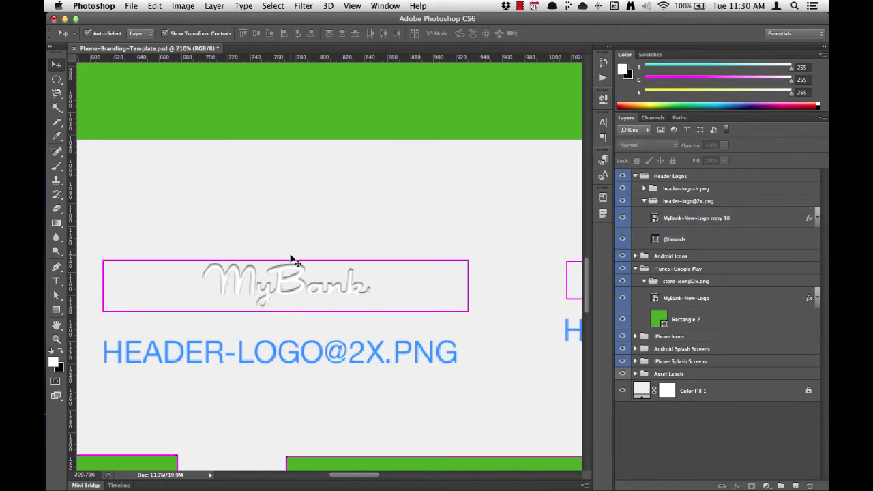
left_click(305, 284)
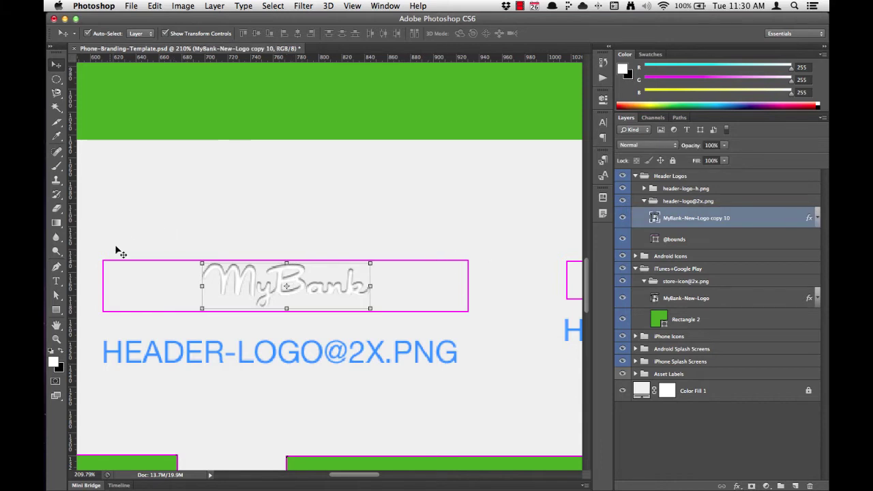
left_click(155, 264)
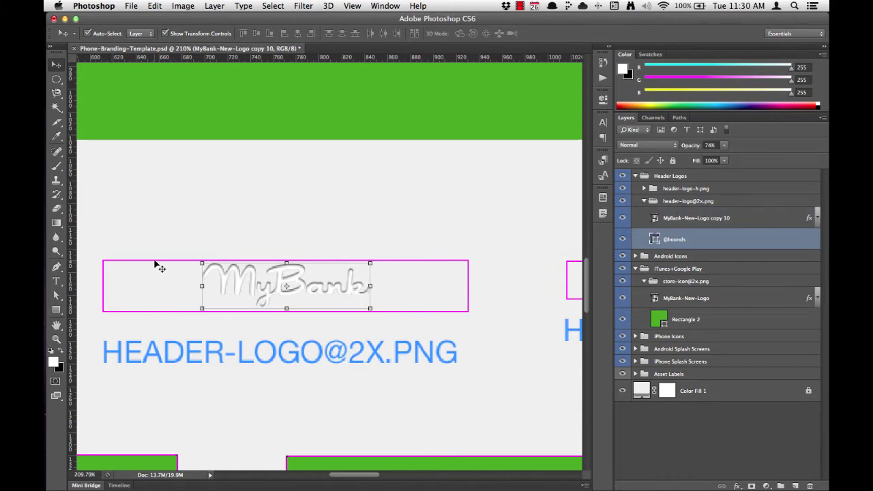
left_click(219, 270)
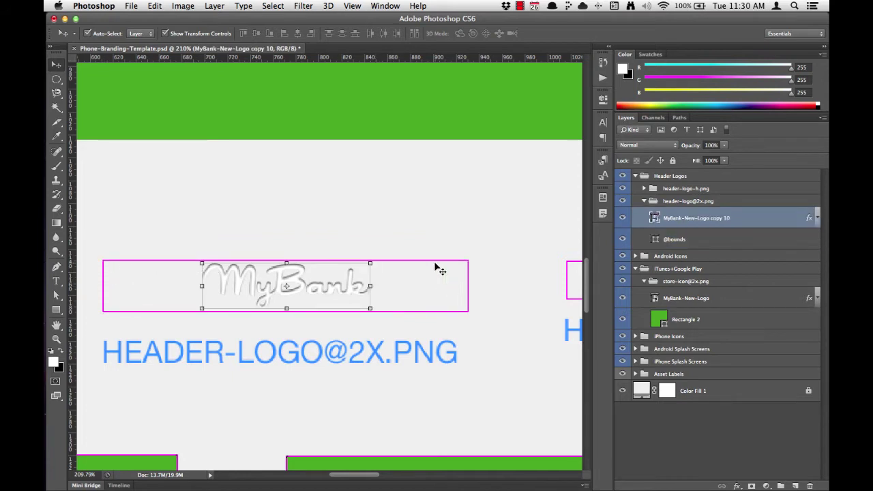
left_click(152, 264)
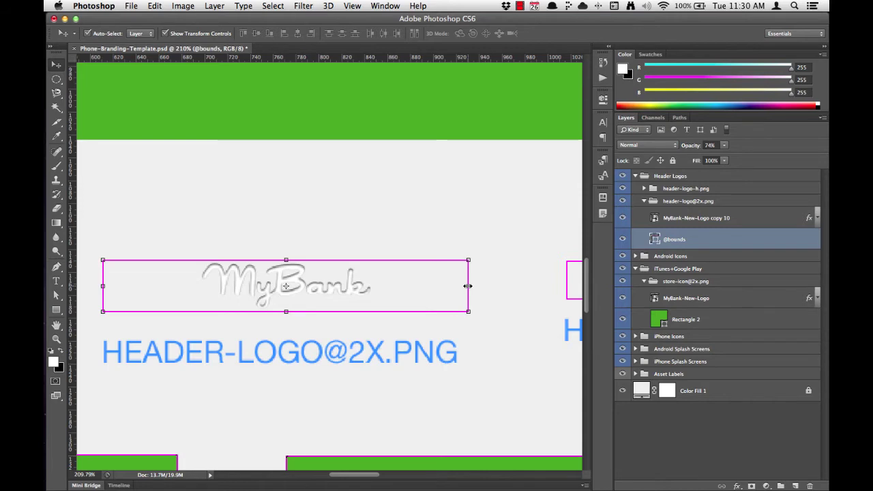
left_click(468, 286)
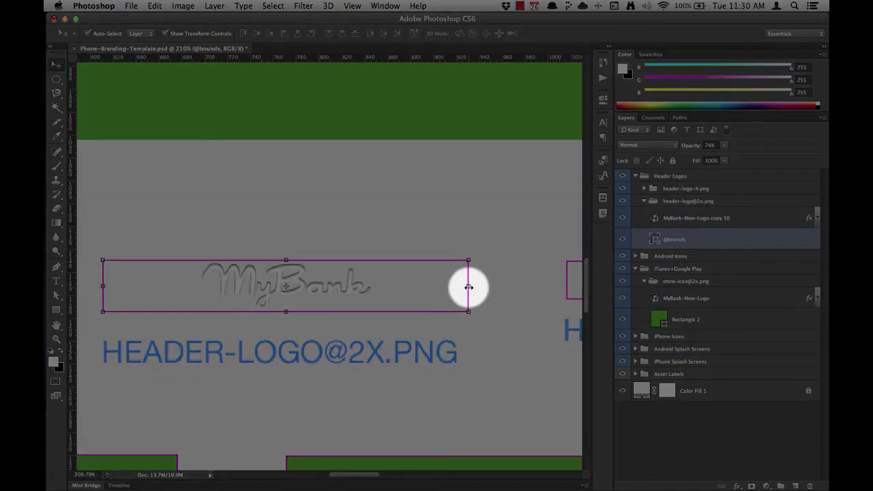
left_click_drag(468, 287, 376, 292)
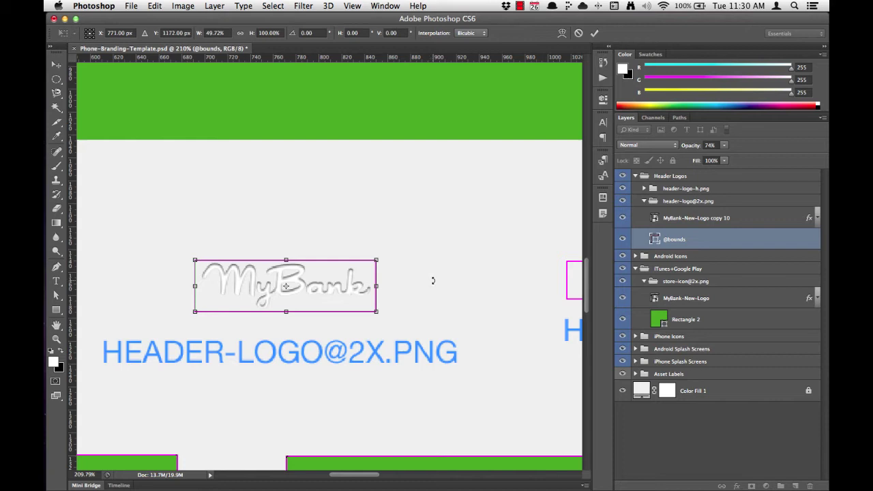
key("Return")
left_click(437, 287)
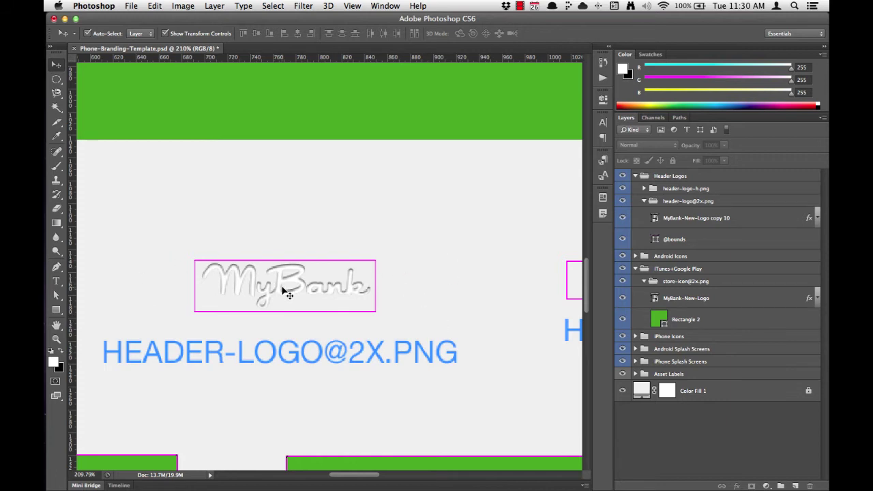
Step: Duplicate the MyBank logo and put copy 11 into the header-logo-h.png group
scroll(285, 291, "right", 1)
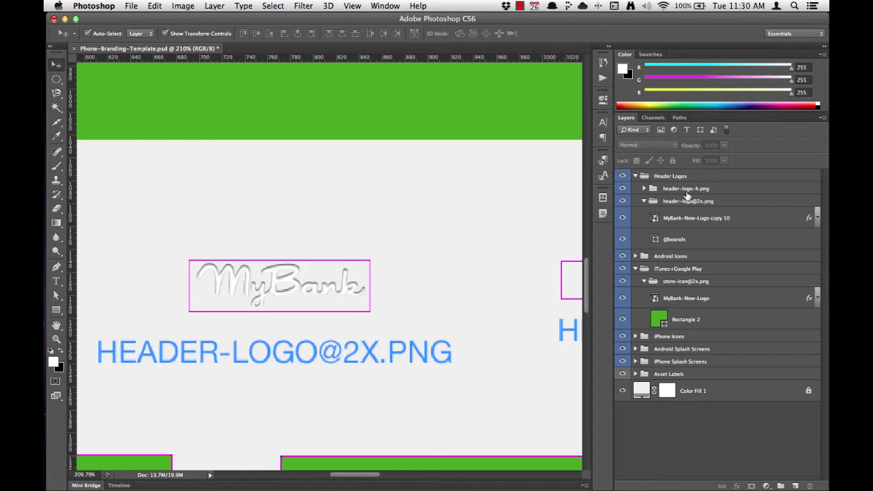
left_click(644, 203)
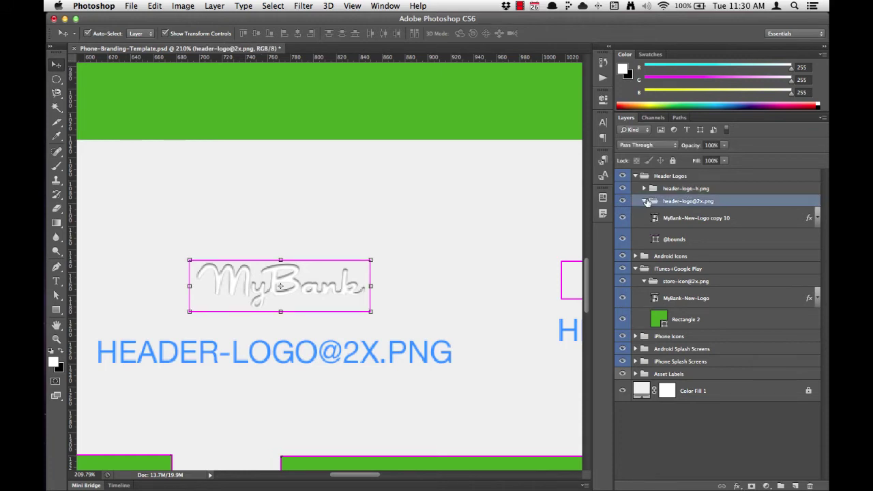
left_click(644, 202)
left_click(644, 188)
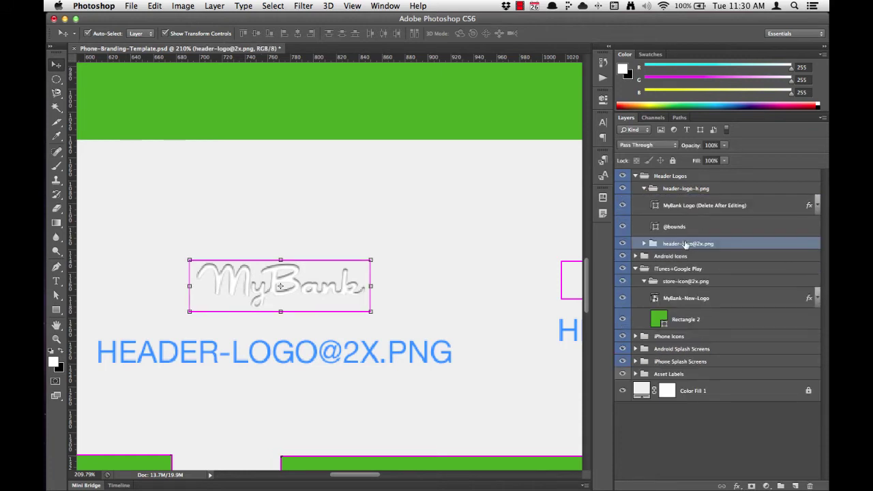
left_click(315, 288)
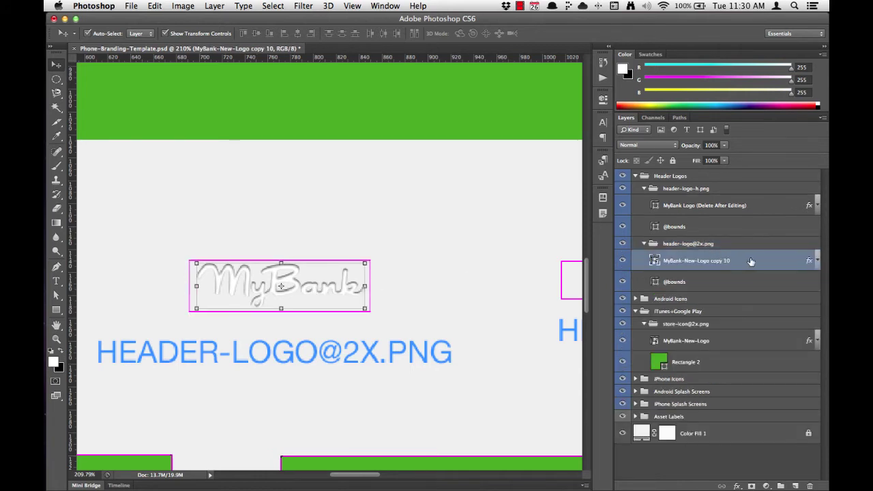
key("super+j")
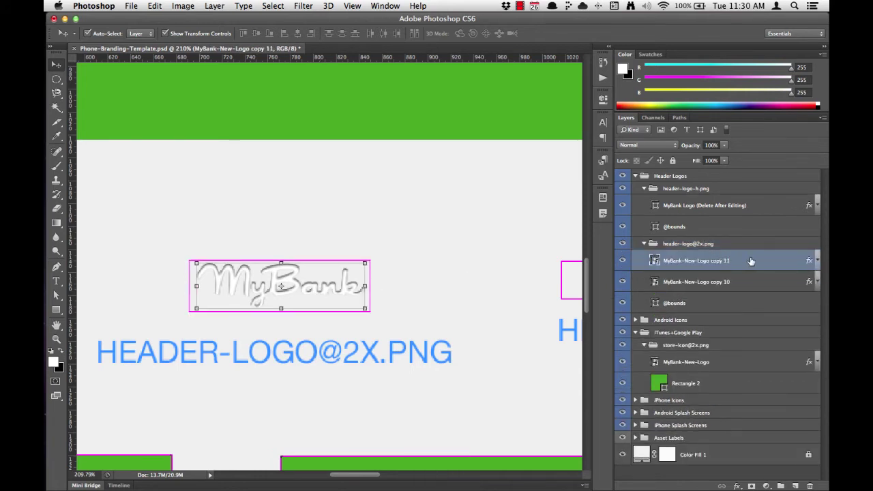
left_click_drag(711, 268, 712, 199)
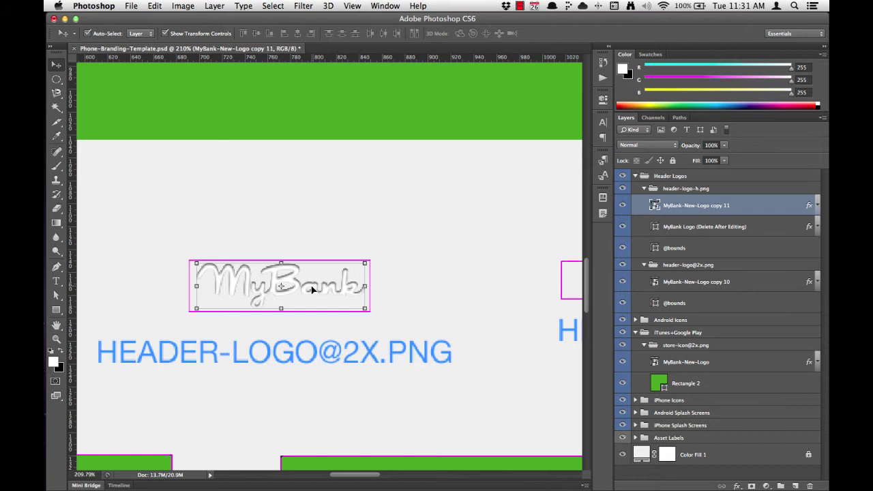
Step: Move logo copy 11 right onto the HEADER-LOGO-H.PNG box
left_click_drag(312, 288, 593, 283)
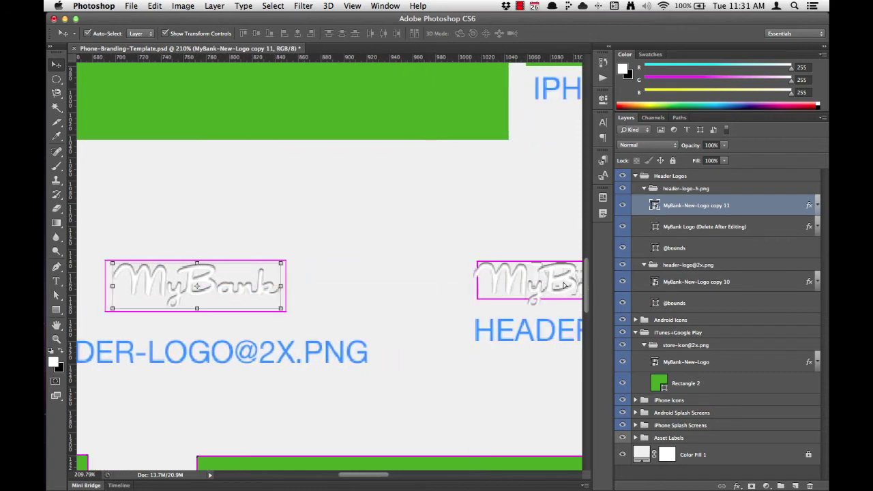
left_click_drag(217, 285, 485, 286)
scroll(463, 285, "right", 10)
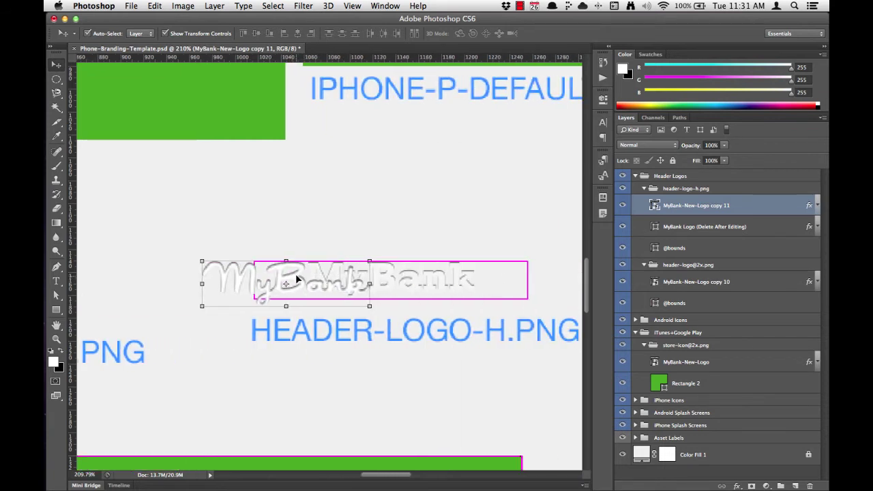
left_click_drag(296, 278, 404, 279)
Step: Delete the 'MyBank Logo (Delete After Editing)' placeholder layer
left_click(266, 240)
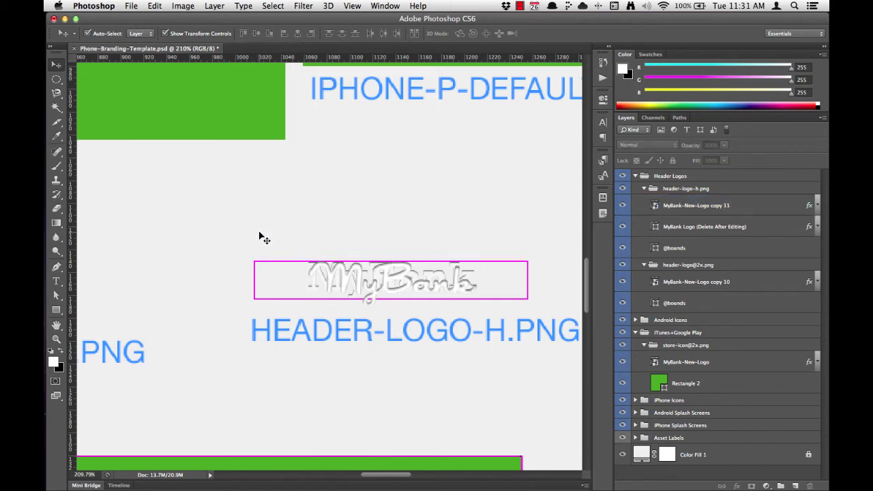
left_click(407, 283)
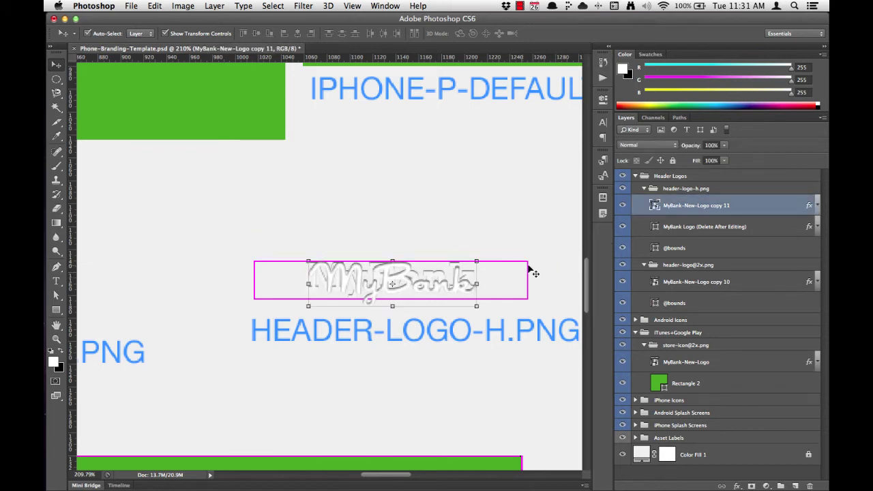
left_click(693, 226)
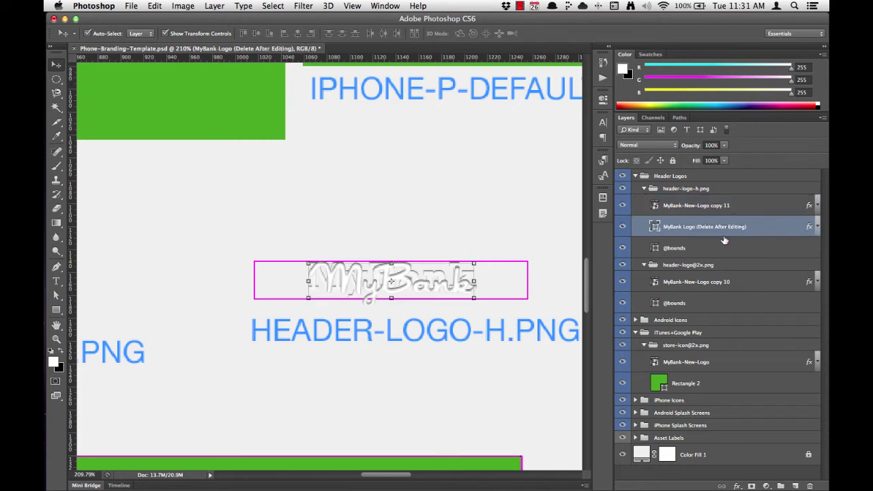
key("BackSpace")
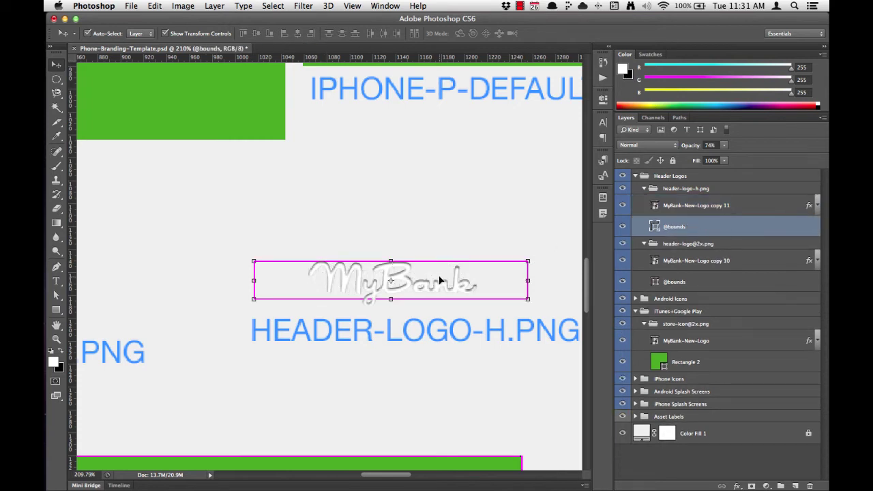
scroll(411, 287, "right", 2)
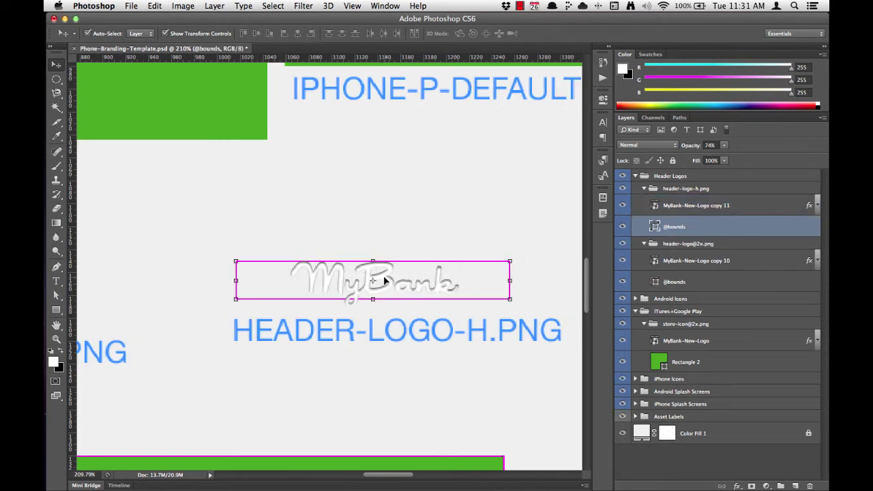
Step: Scale logo copy 11 down to about 28.7% and nudge it up slightly
left_click(384, 279)
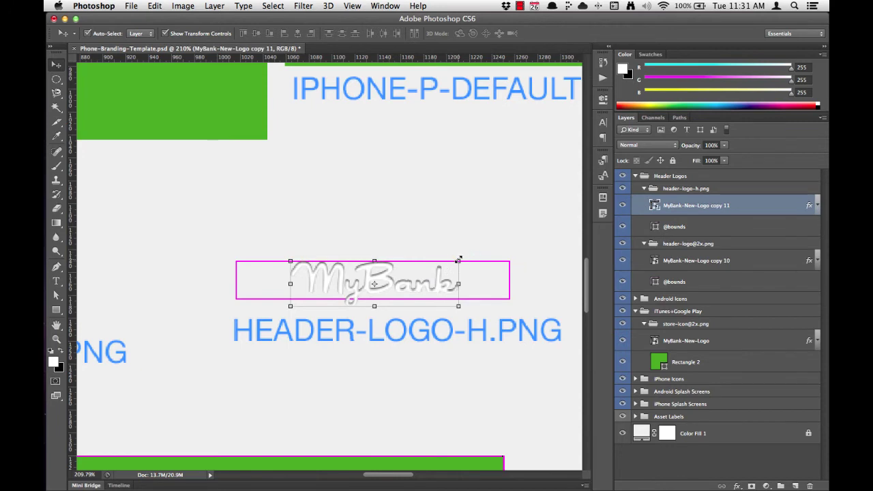
key("super+t")
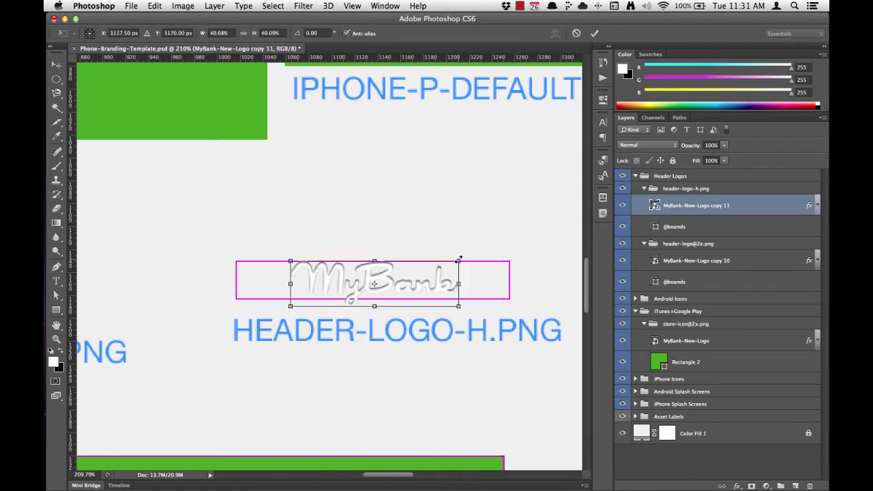
left_click_drag(458, 260, 439, 281)
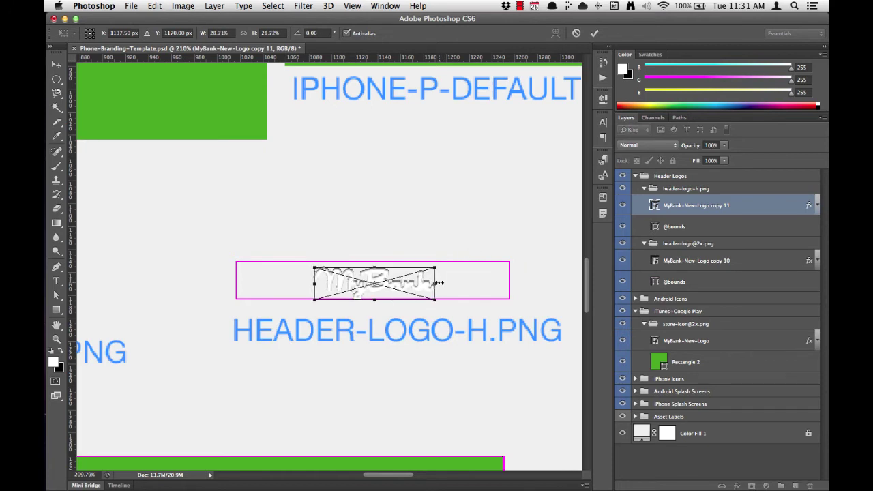
key("Return")
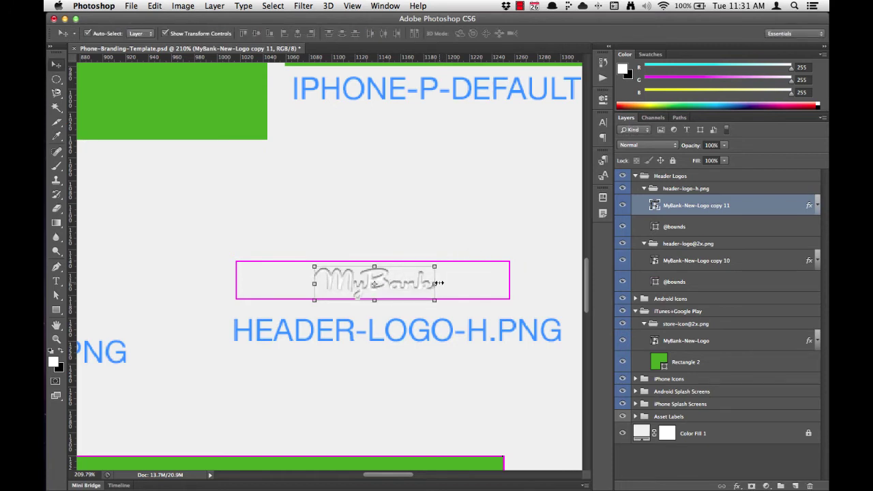
key("Up")
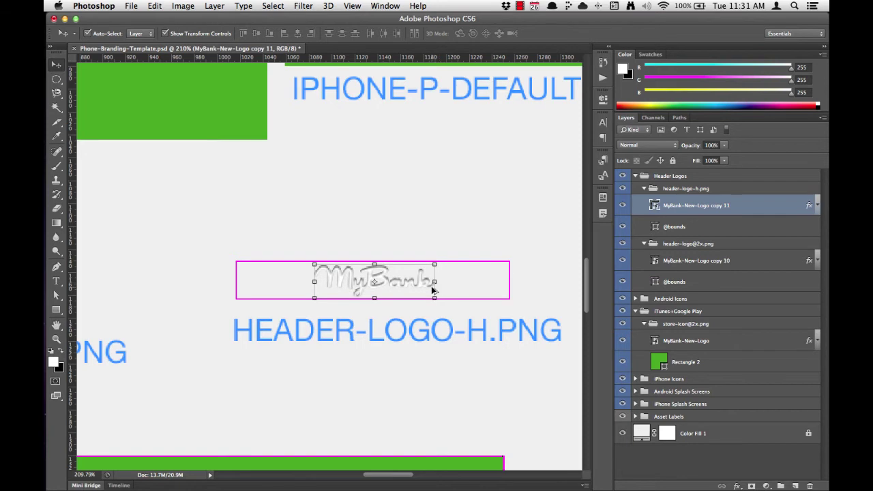
scroll(433, 289, "up", 5)
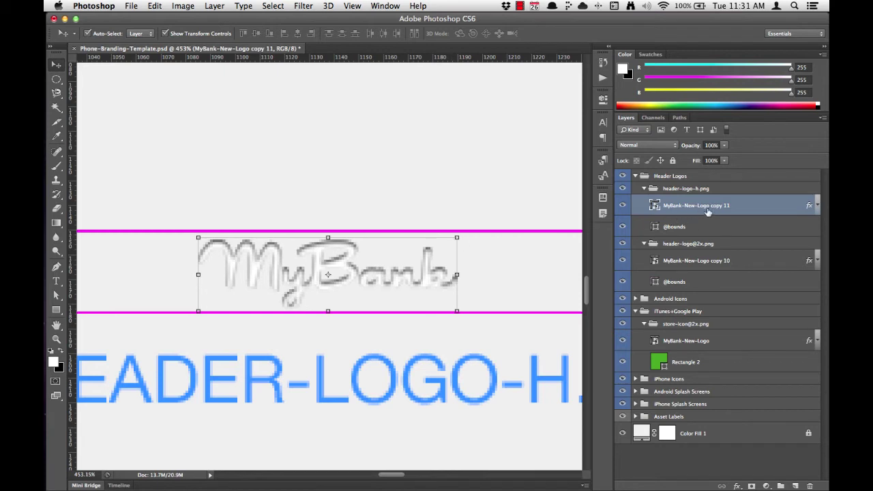
left_click(713, 232, "shift")
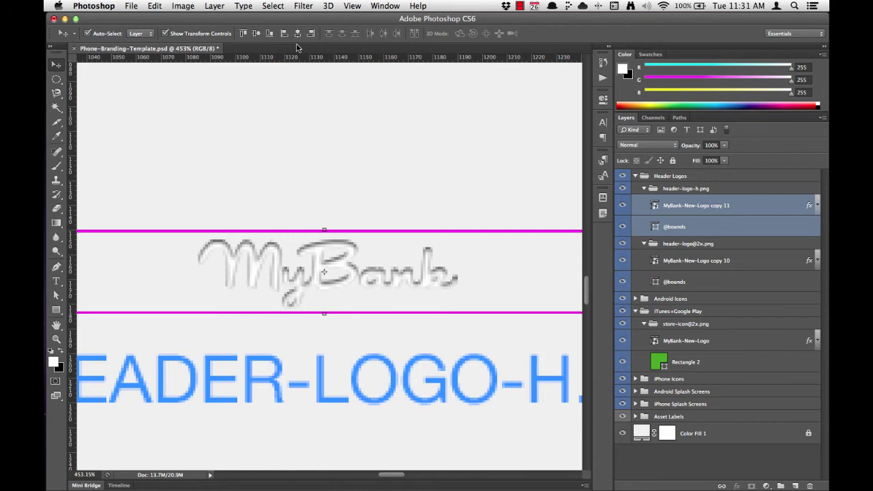
left_click(257, 33)
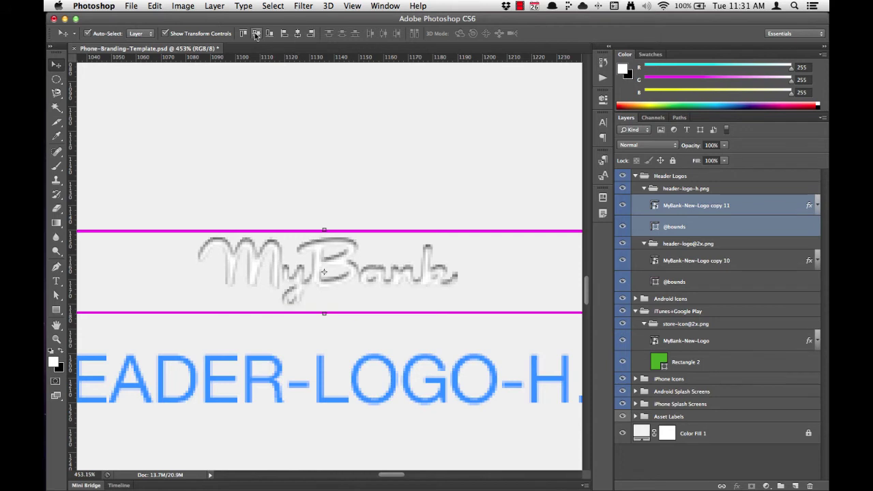
left_click(298, 33)
scroll(413, 224, "down", 3)
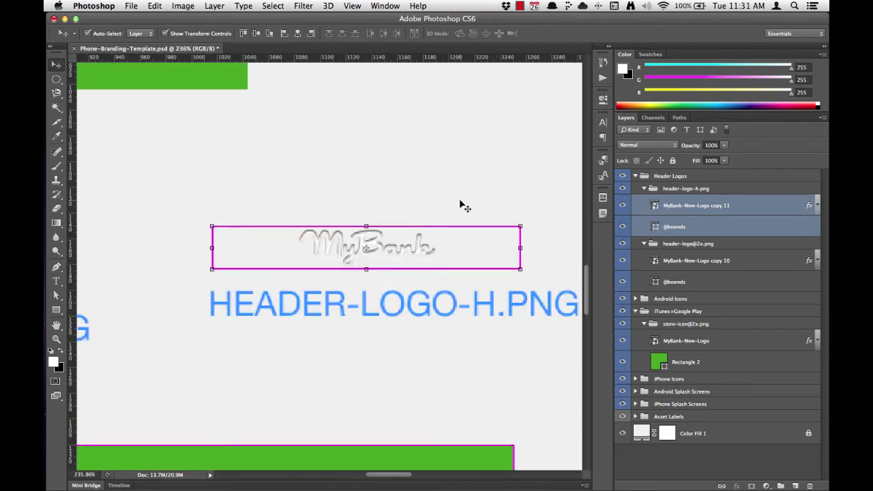
left_click(728, 232)
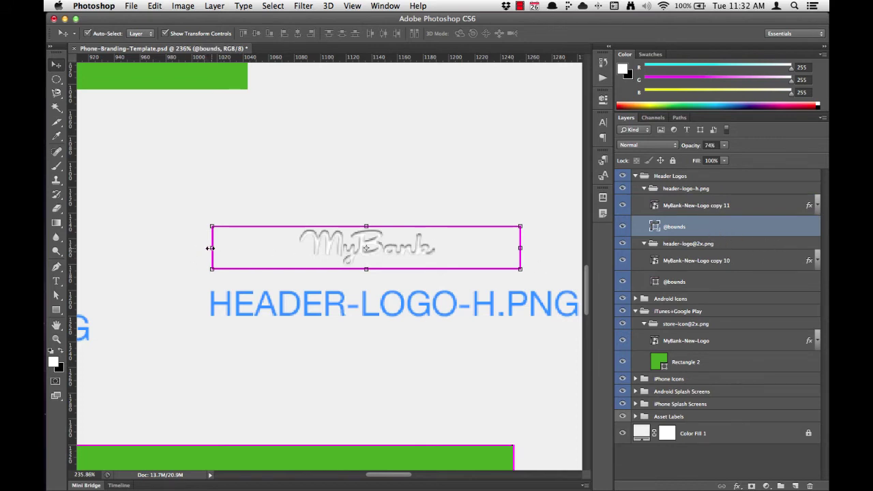
left_click_drag(212, 248, 292, 250)
key("Return")
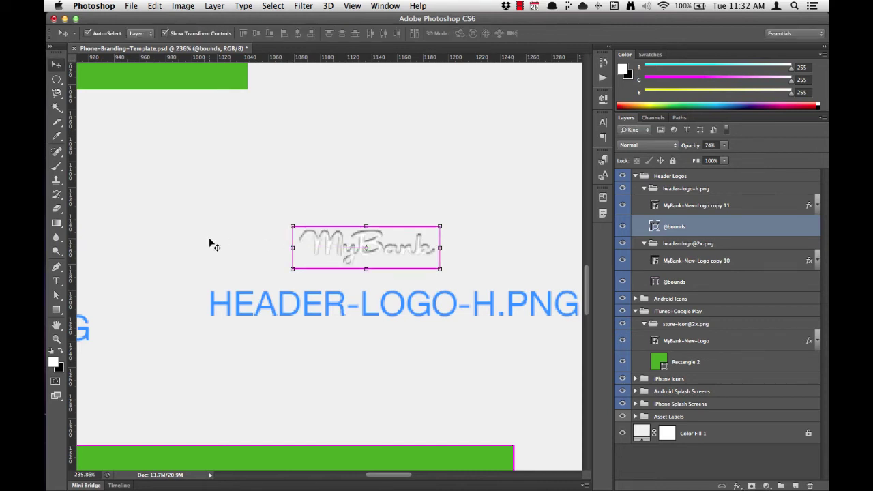
Step: Deselect and collapse the header-logo-h, header-logo@2x, Header Logos and iTunes+Google Play groups
key("super+alt+a")
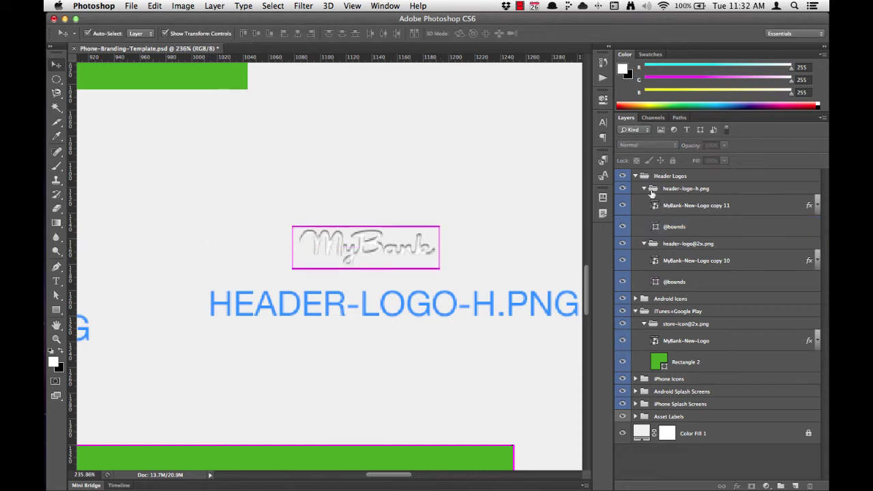
left_click(644, 188)
left_click(644, 201)
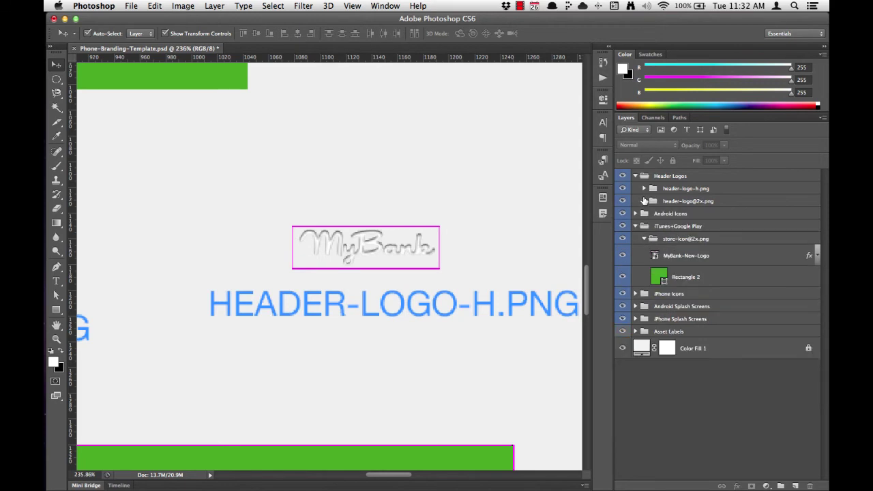
left_click(636, 176)
left_click(635, 201)
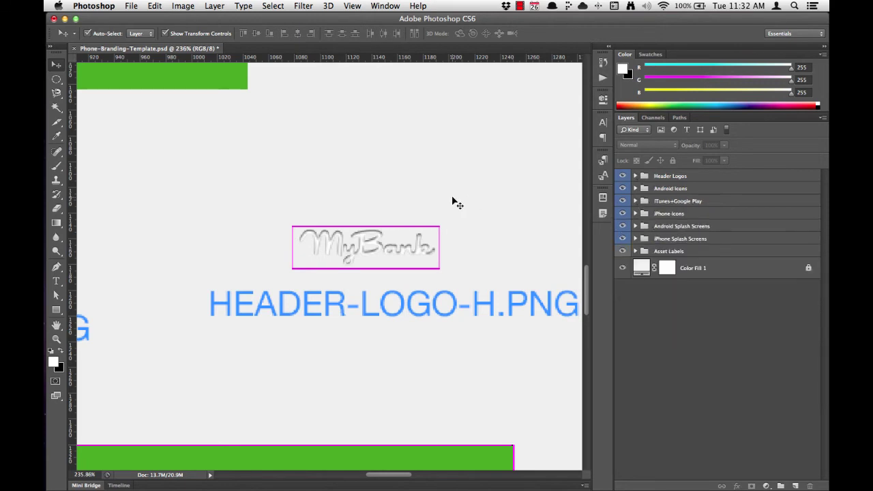
Step: Zoom out to 33.3% and save Phone-Branding-Template.psd
key("super+minus")
key("super+minus")
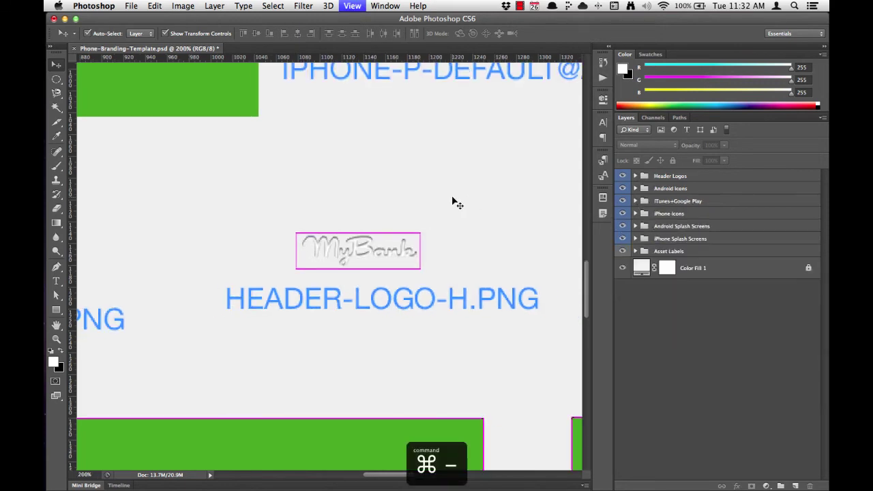
key("super+minus")
key("super+minus")
key("super+minus")
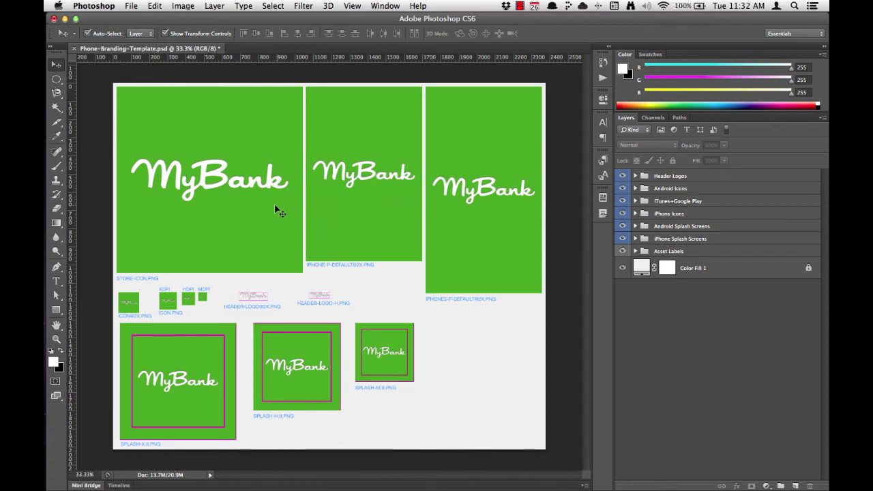
left_click(133, 5)
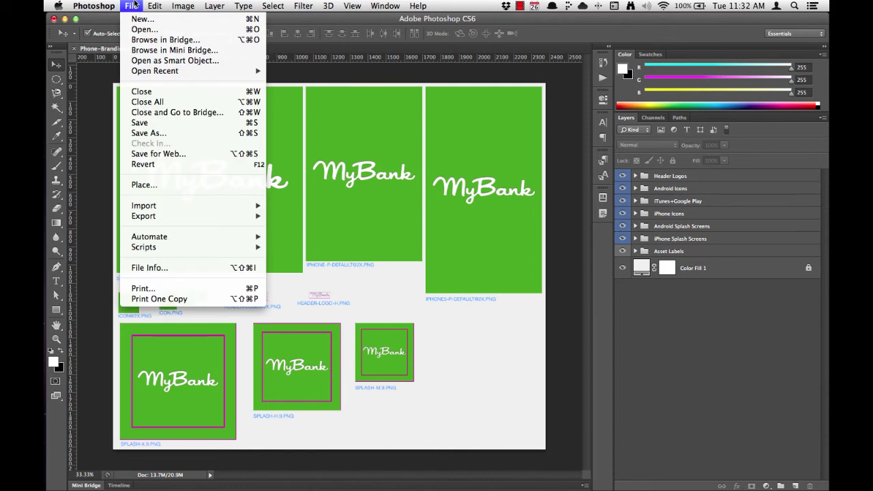
left_click(161, 124)
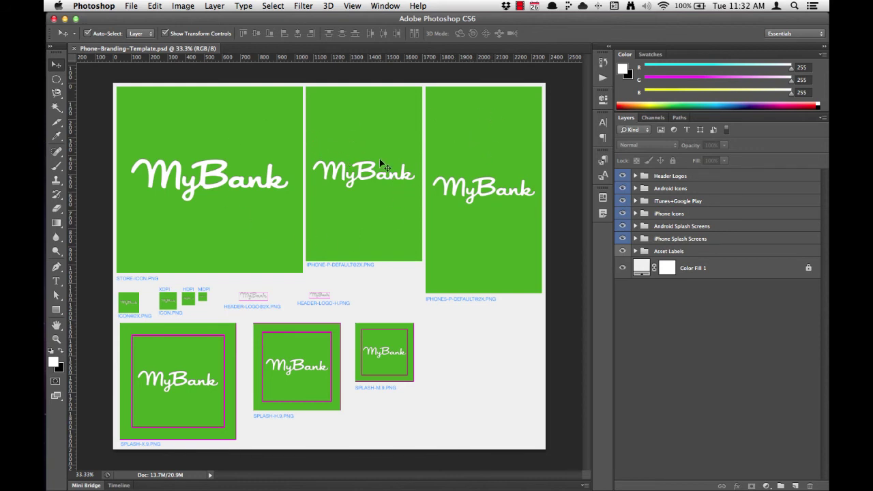
Step: Launch Slicy from the Alfred launcher by typing 'sli'
key("alt+space")
type("sli")
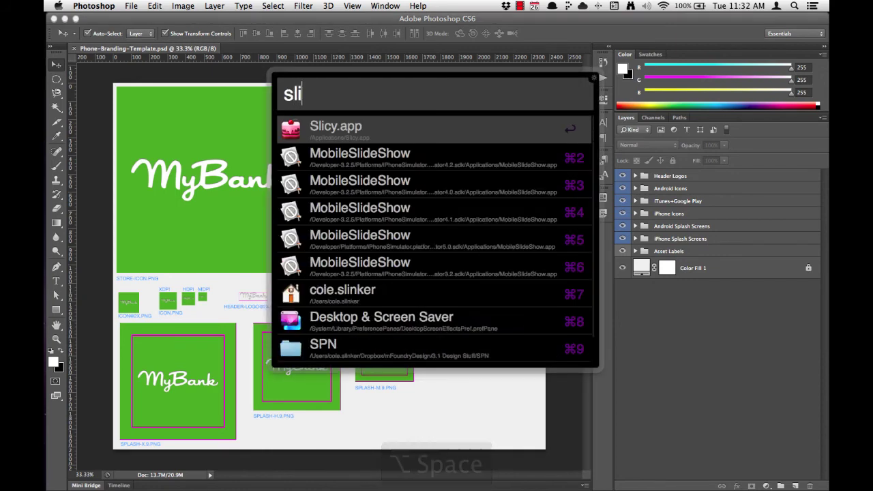
key("Return")
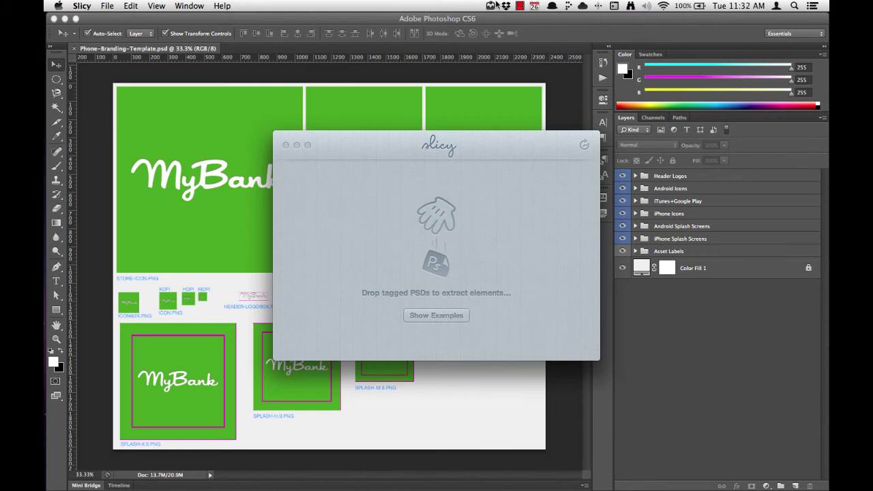
Step: Move the Slicy window to the left and reveal the desktop with its PSD files
left_click_drag(436, 149, 405, 130)
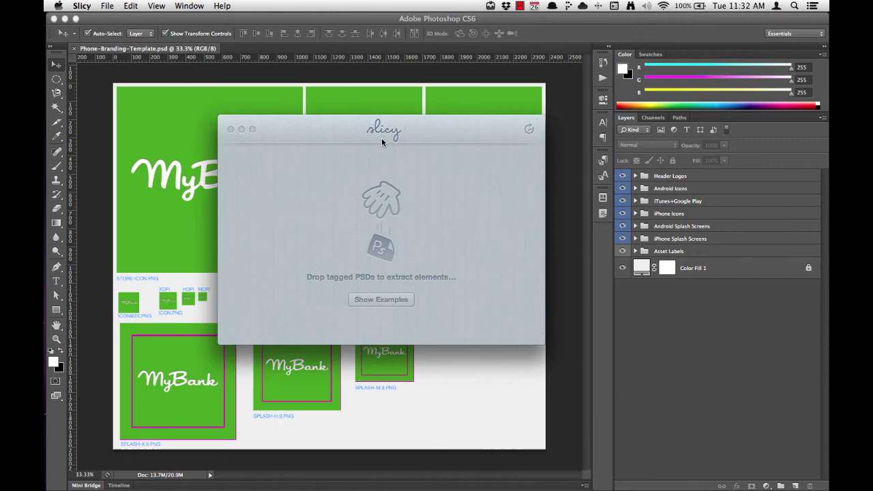
left_click_drag(361, 136, 306, 135)
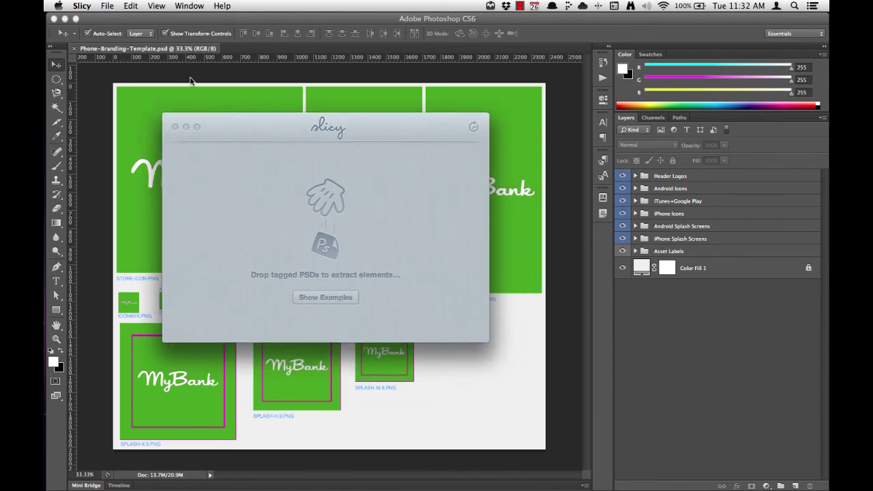
key("F11")
Step: Drop Phone-Branding-Template.psd from the desktop onto Slicy to extract its 16 assets
left_click(746, 203)
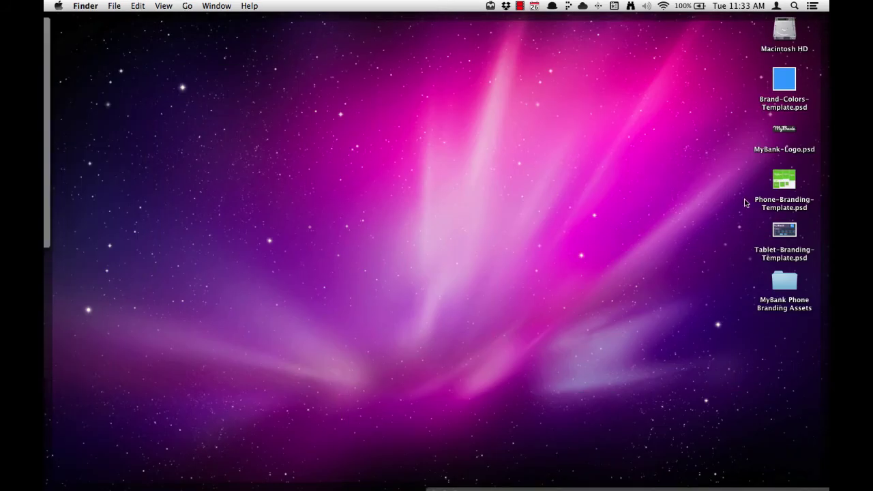
left_click(792, 186)
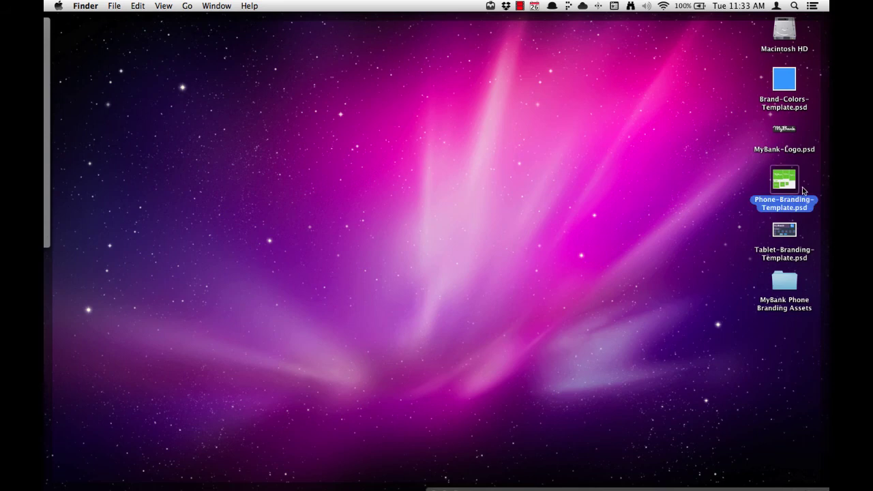
left_click_drag(792, 186, 333, 212)
key("F11")
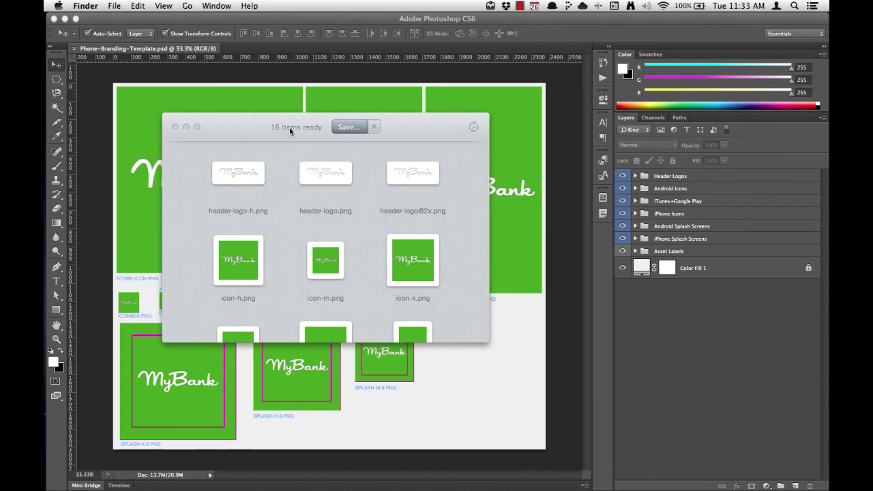
Step: Reposition the Slicy window and scroll through the 16 asset thumbnails
left_click_drag(258, 118, 292, 114)
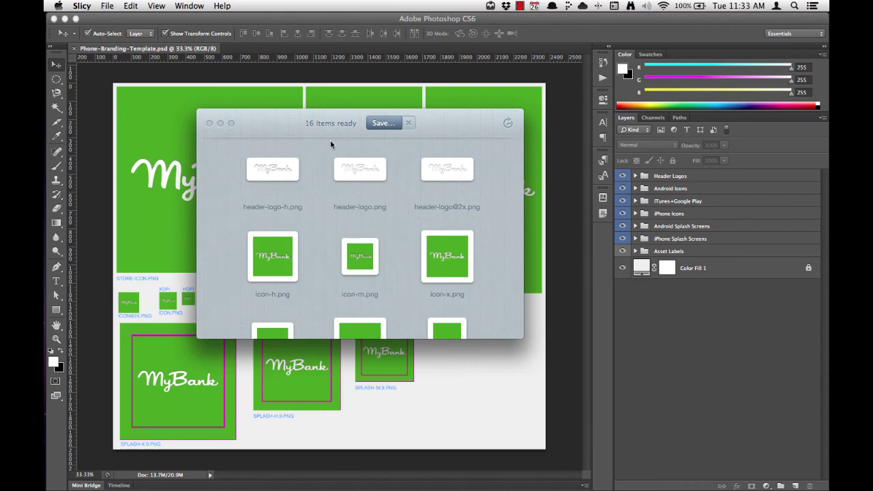
scroll(334, 205, "down", 5)
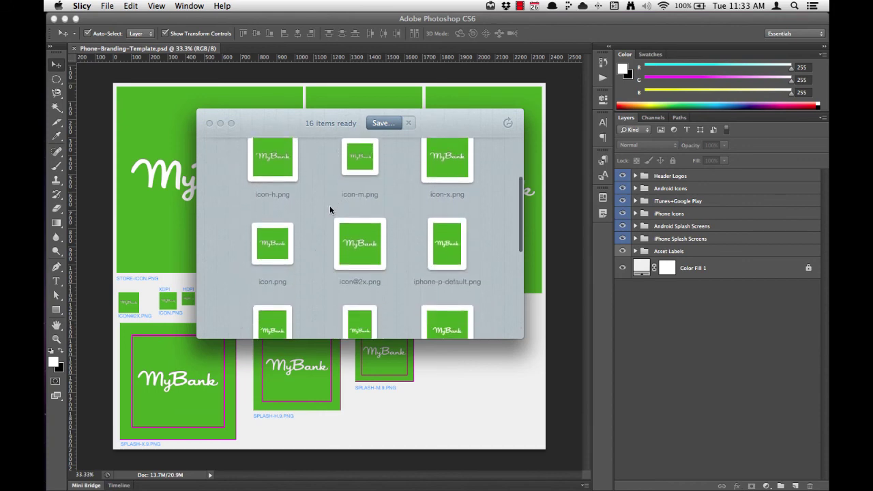
scroll(332, 203, "down", 3)
scroll(340, 247, "up", 6)
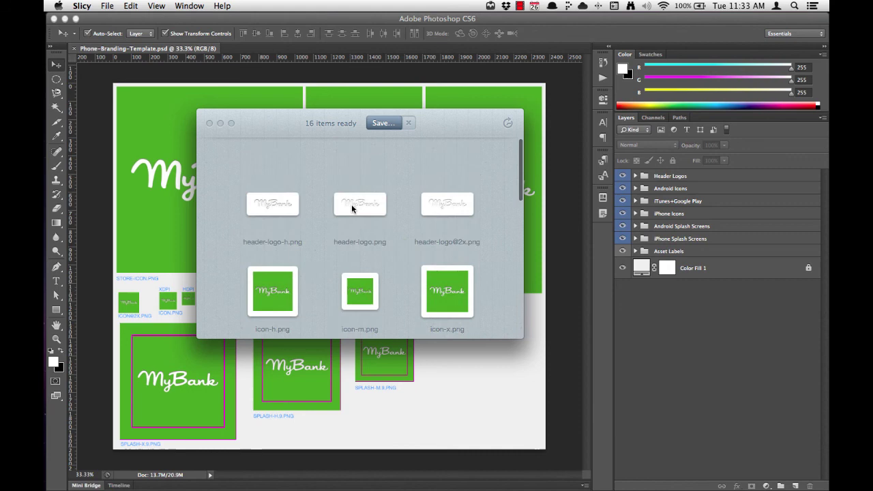
Step: Save the assets to Desktop > MyBank Phone Branding Assets, choose Don't Repeat, and close Slicy
left_click(378, 123)
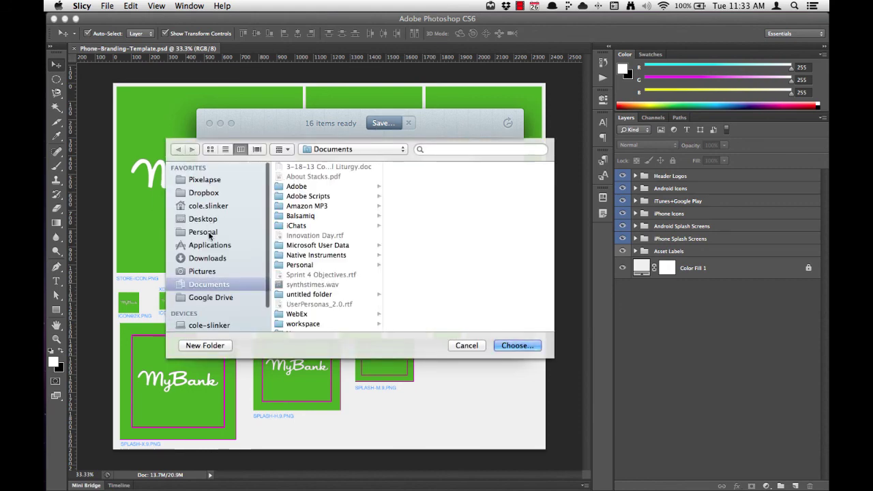
left_click(211, 220)
left_click(321, 175)
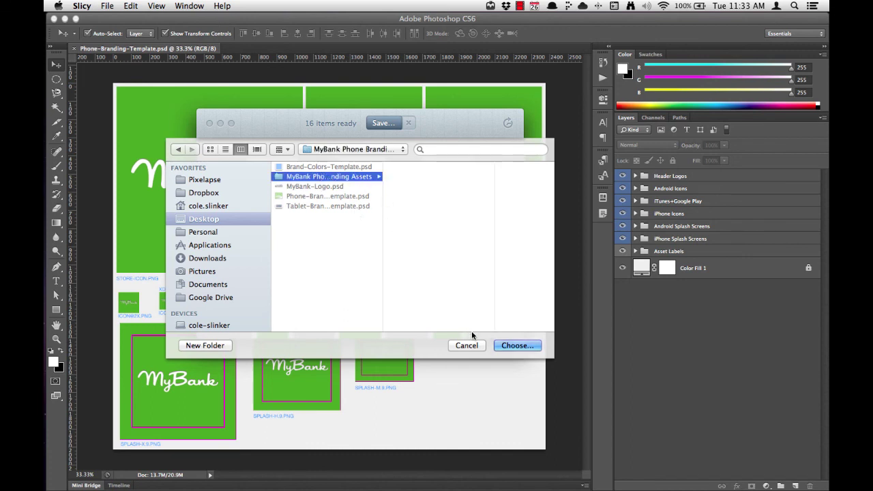
left_click(516, 345)
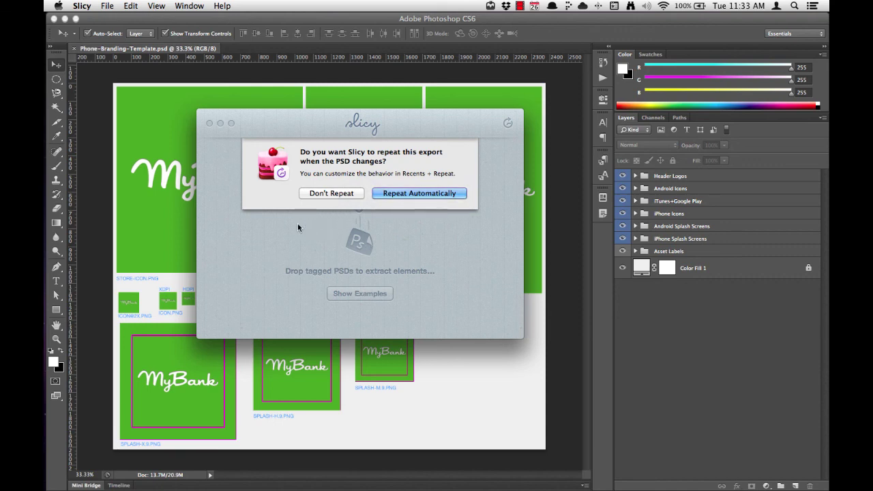
left_click(333, 194)
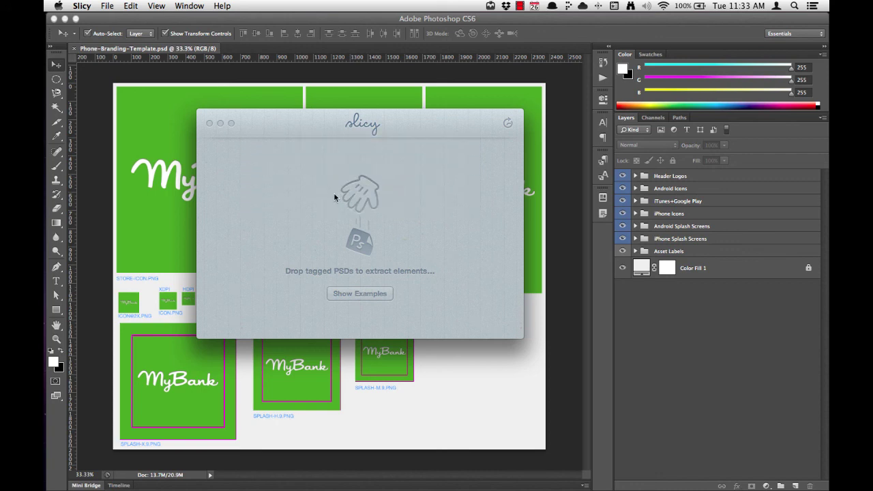
left_click(209, 123)
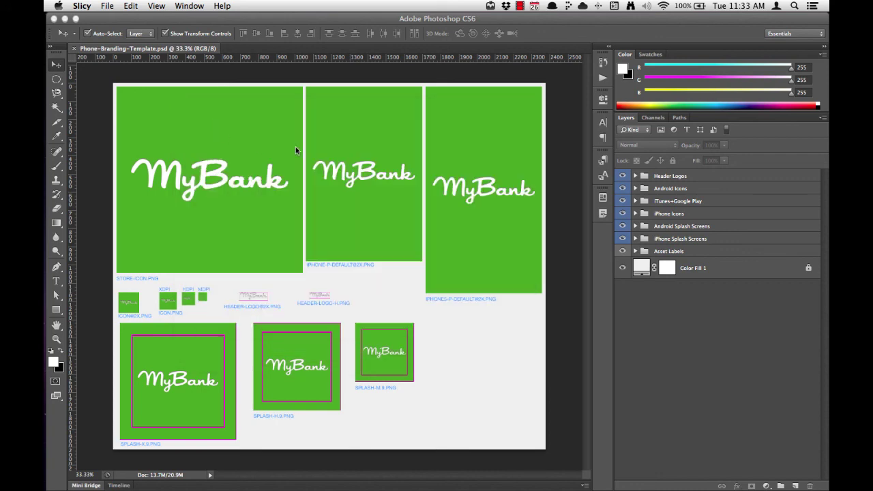
Step: Open the MyBank Phone Branding Assets folder and preview the exported PNGs, starting with header-logo-h.png
key("F11")
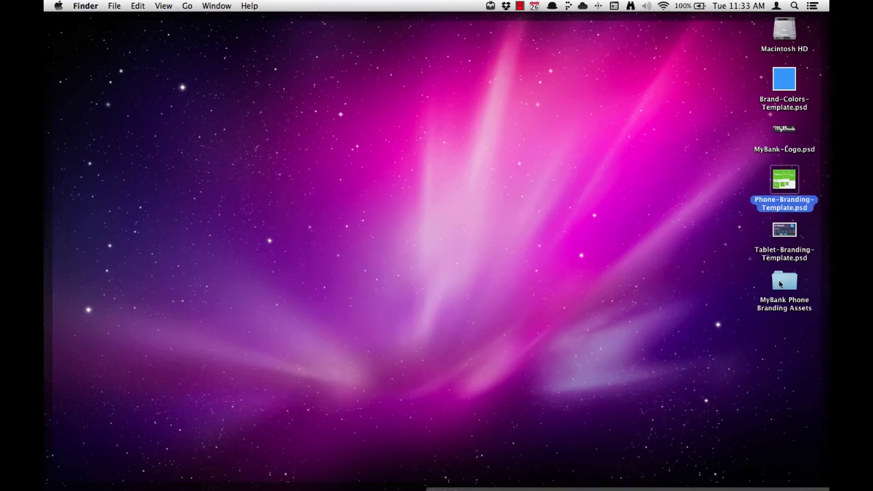
double_click(781, 285)
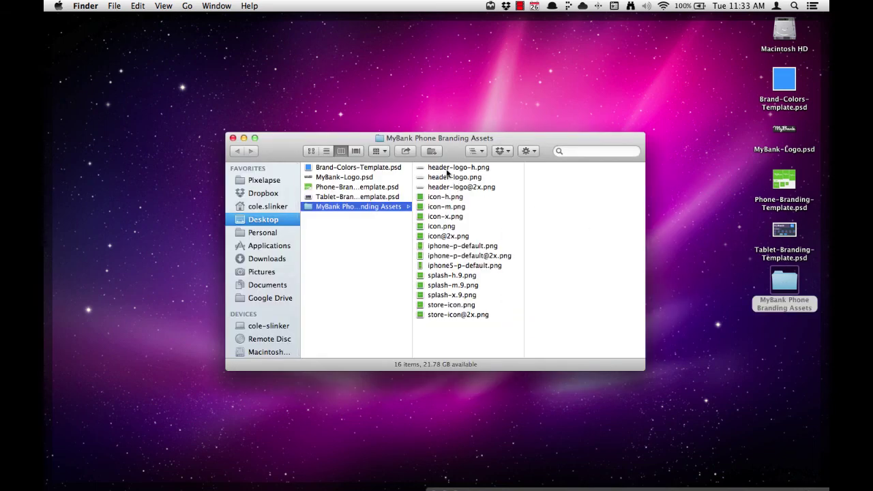
left_click(447, 169)
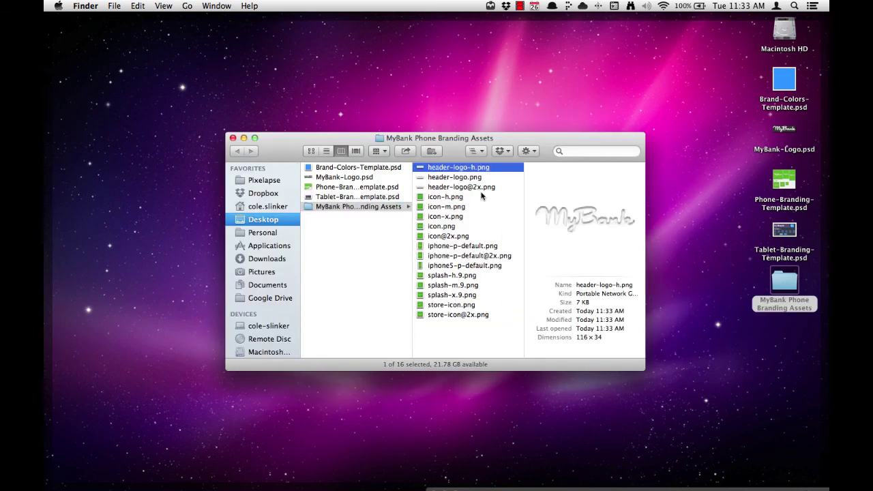
key("Down")
key("Down")
key("Down")
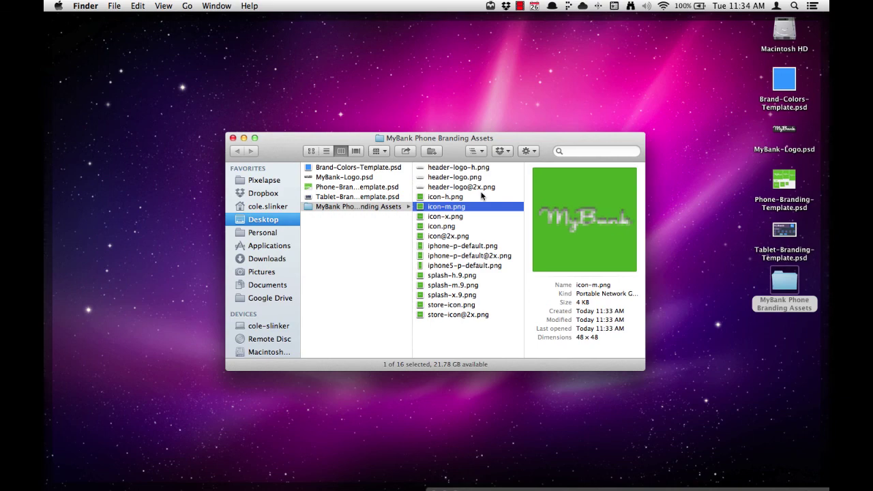
key("Down")
key("Down")
key("Down")
key("Down")
key("Down")
key("Down")
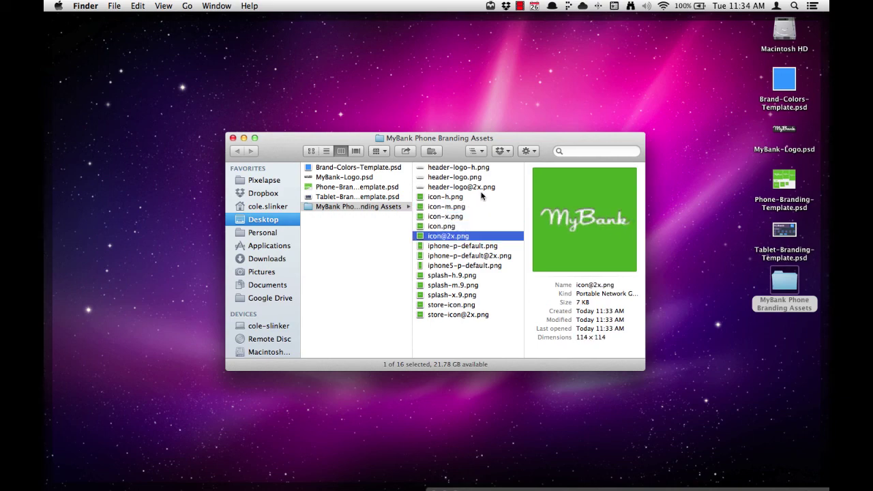
key("Down")
key("Down")
key("Down")
key("Down")
key("Down")
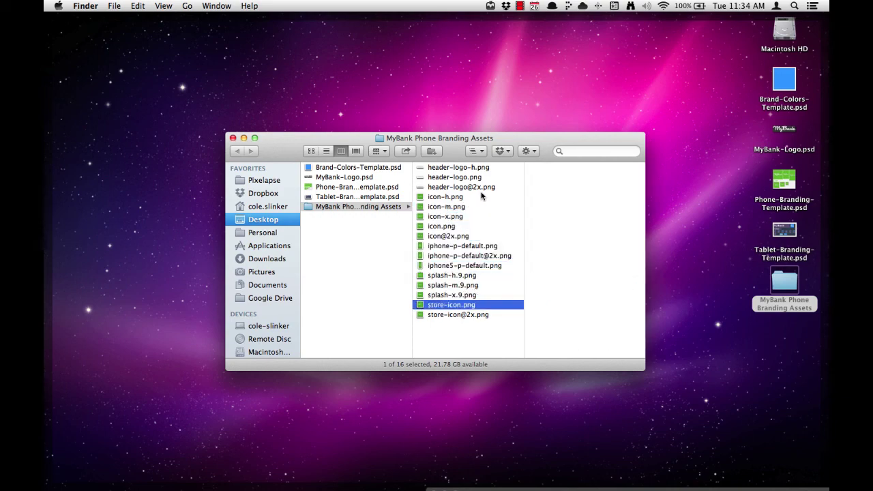